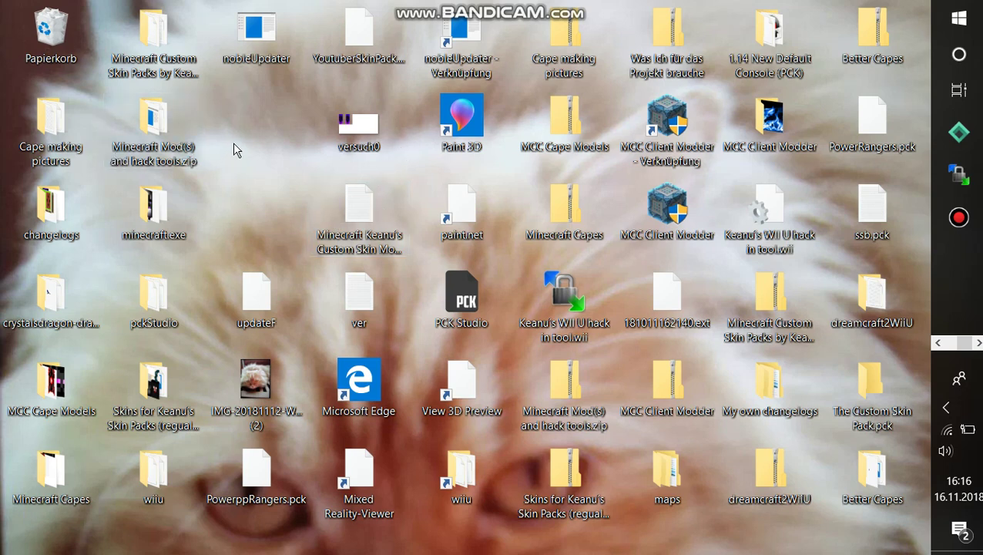
Start PCK Studio from the desktop and maximize its window.
left_click_drag(464, 281, 474, 295)
double_click(474, 293)
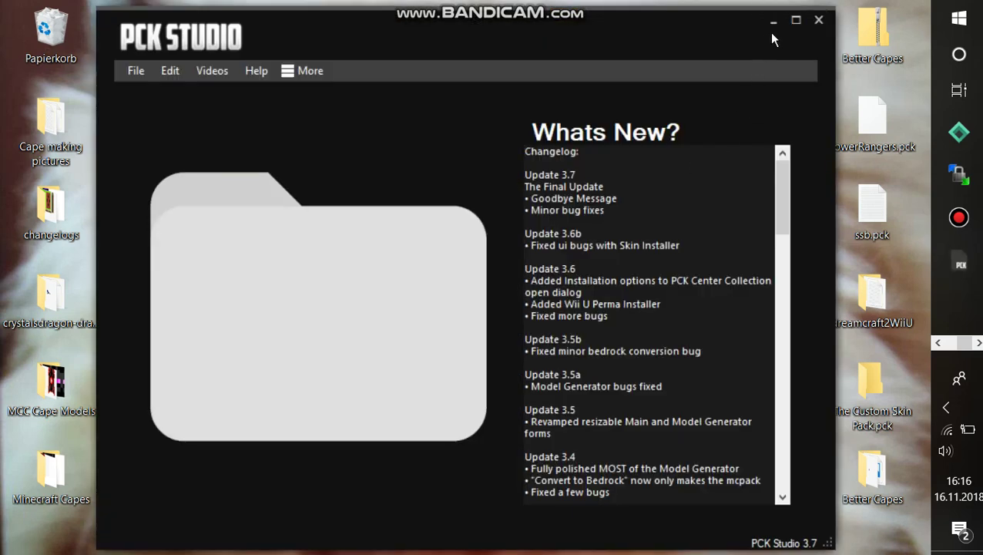
left_click(796, 19)
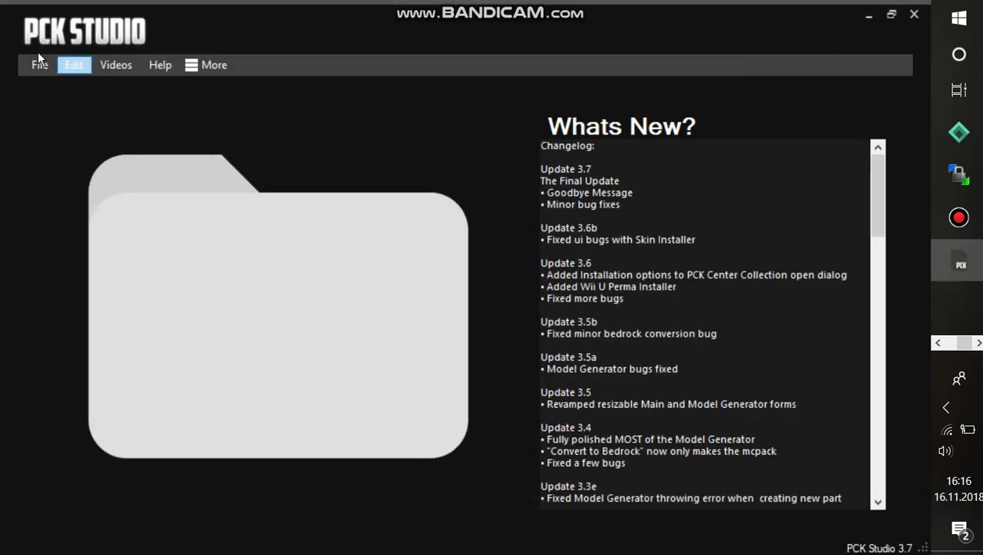
Open My First Custom Skin Pack.pck from the templates folder inside the desktop's pckStudio folder.
left_click(39, 63)
left_click(70, 103)
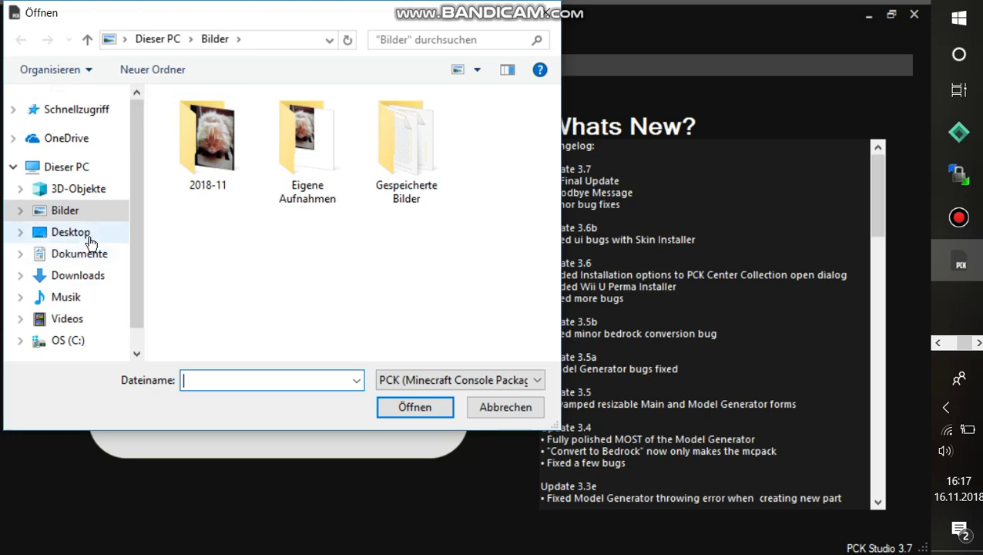
left_click(90, 238)
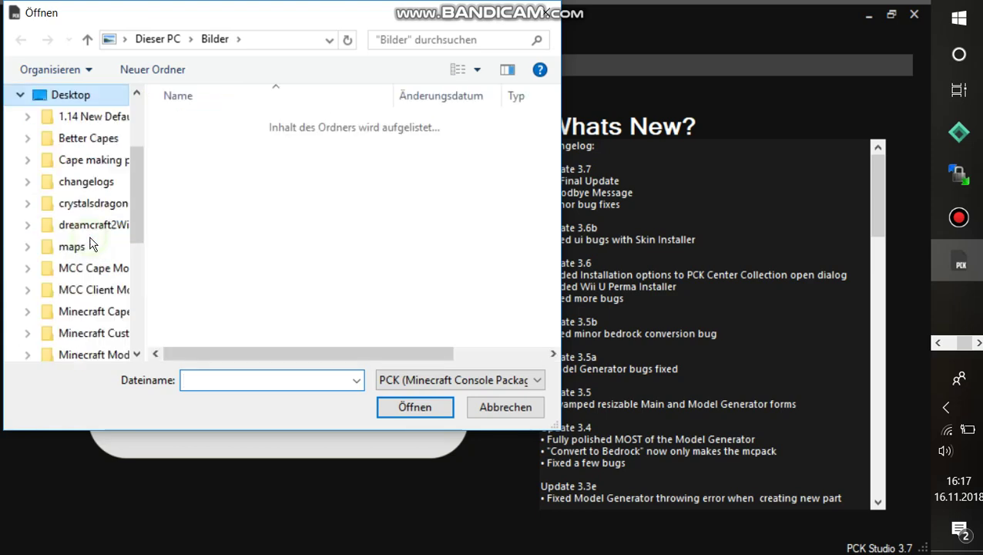
scroll(285, 279, "down", 1)
scroll(283, 279, "down", 1)
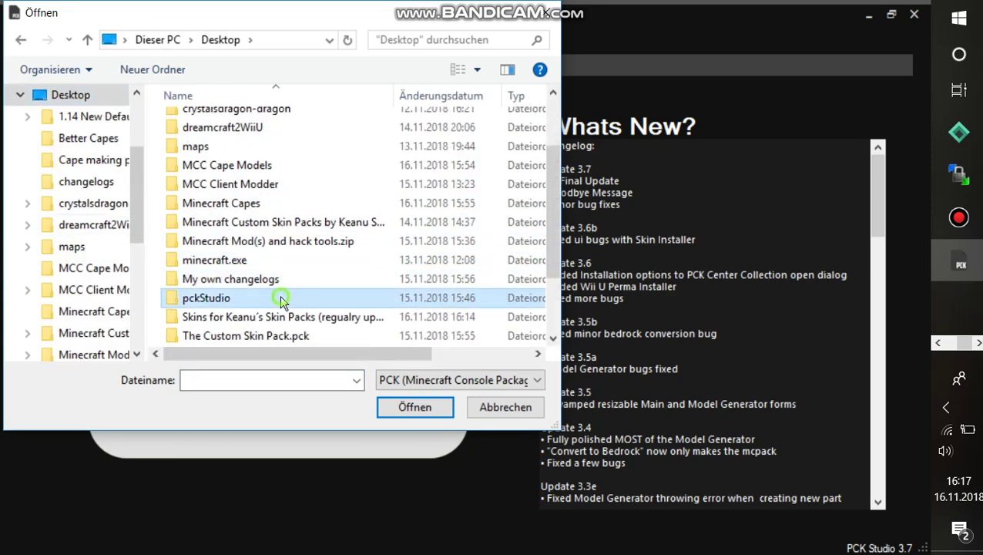
double_click(281, 301)
left_click(248, 140)
left_click(252, 124)
left_click(247, 177)
left_click(248, 163)
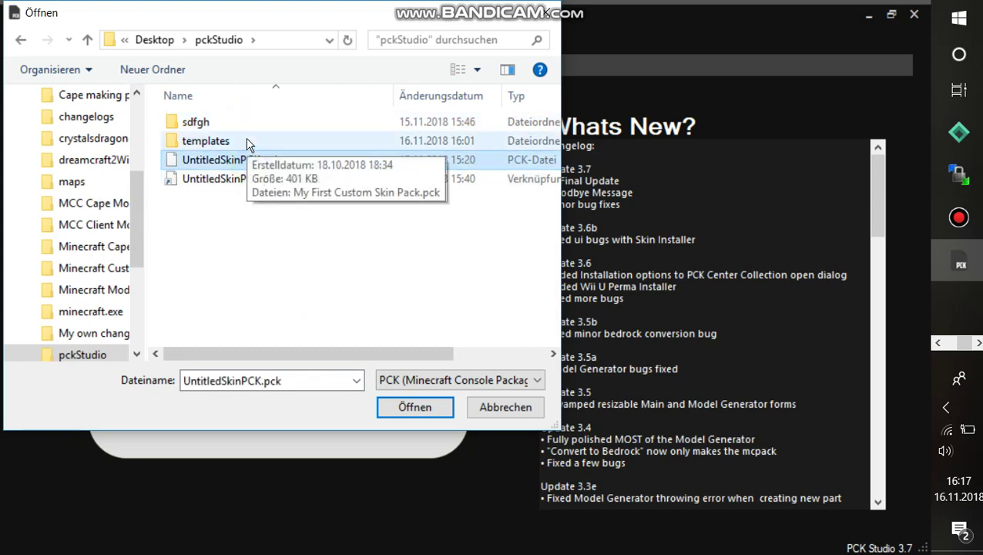
left_click(248, 142)
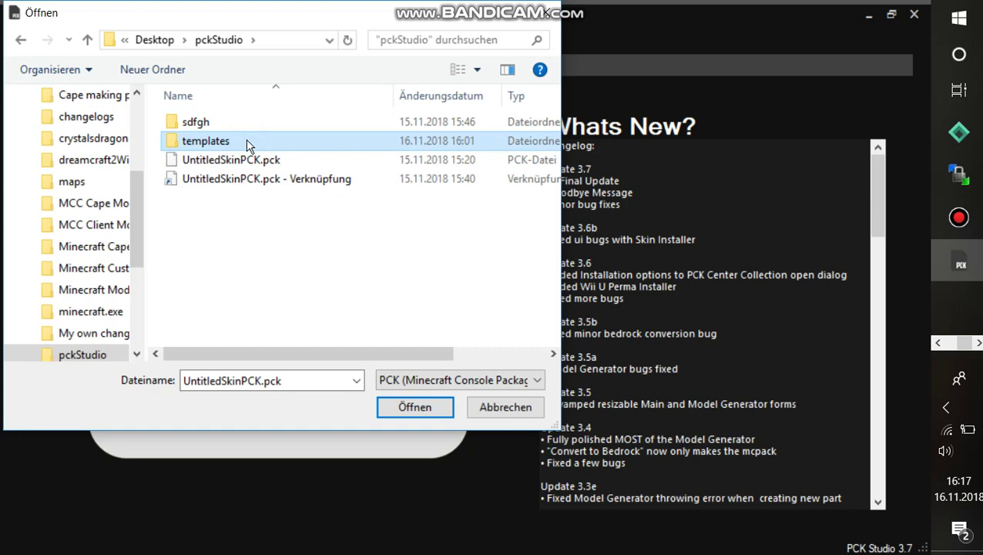
double_click(249, 142)
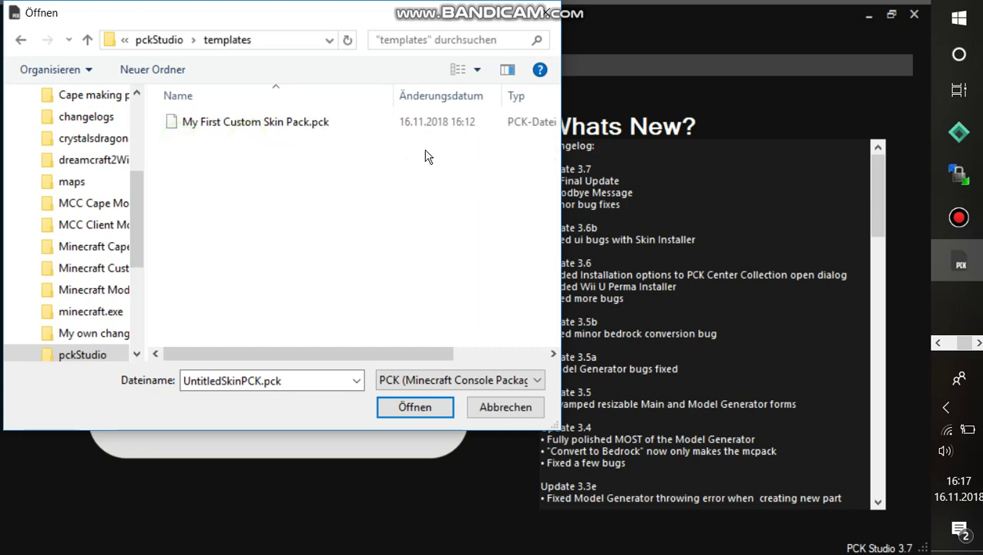
double_click(334, 123)
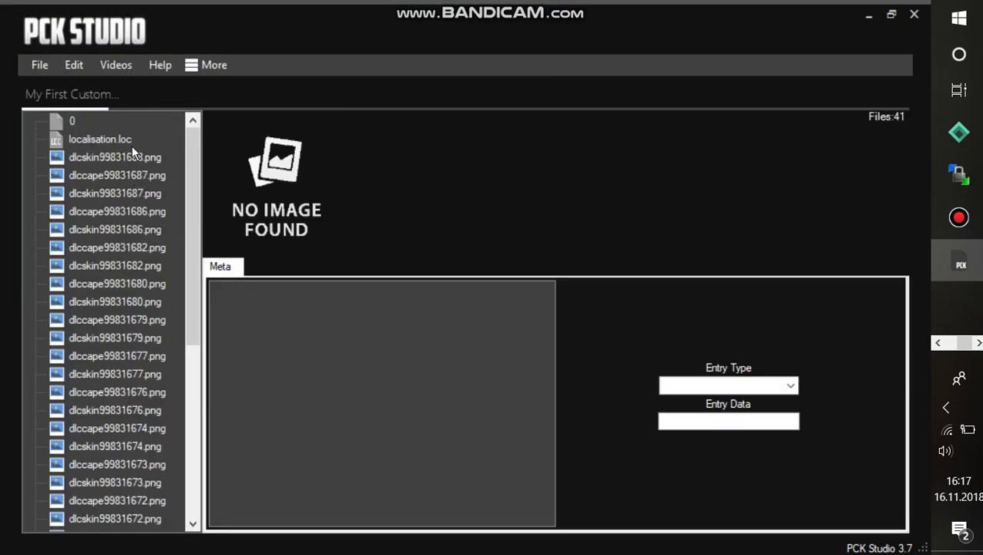
Look through the skin and cape images contained in the opened pack.
left_click(132, 155)
left_click(135, 189)
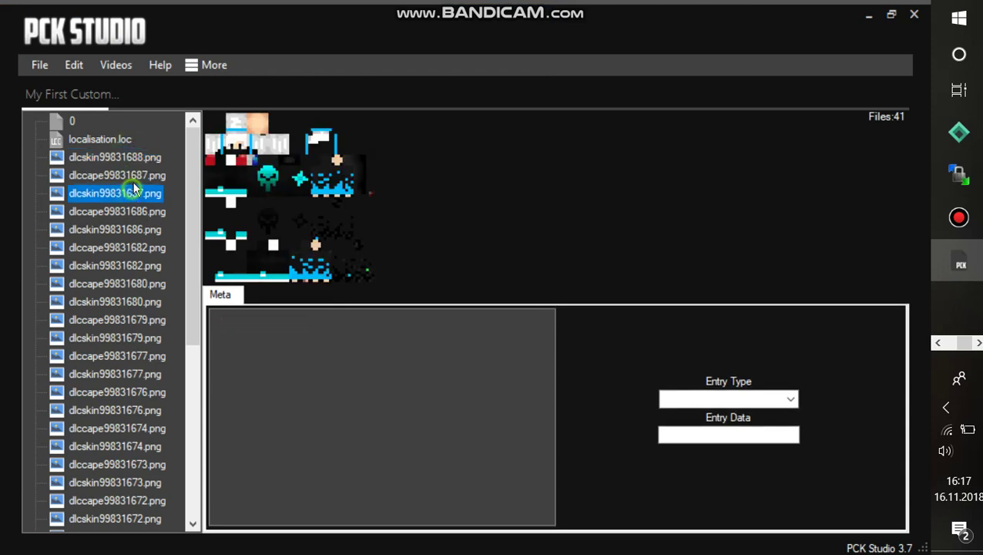
left_click(143, 175)
left_click_drag(193, 165, 119, 417)
left_click(98, 501)
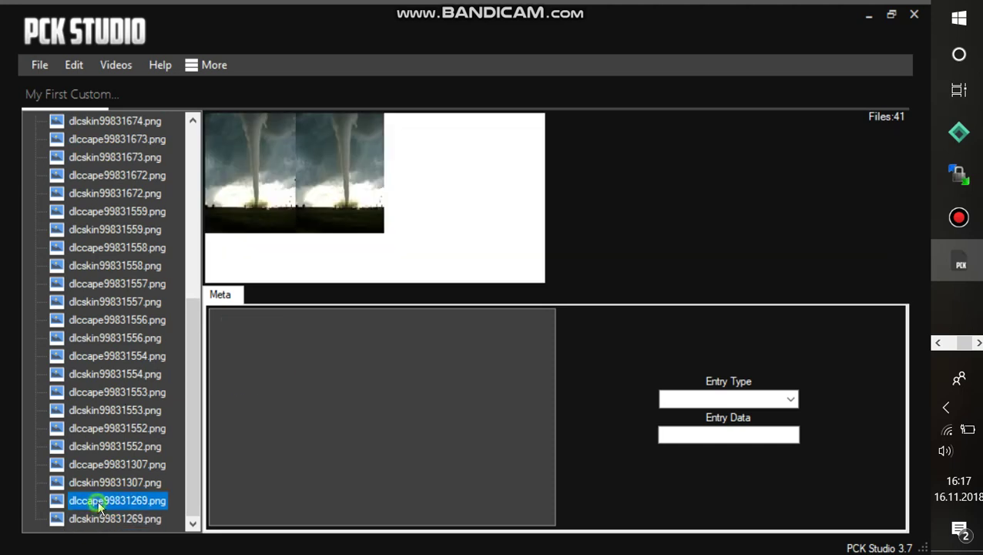
left_click_drag(184, 478, 127, 147)
Start creating a new skin from the localisation.loc entry and set its ID type to SERVER.
left_click(124, 138)
right_click(124, 139)
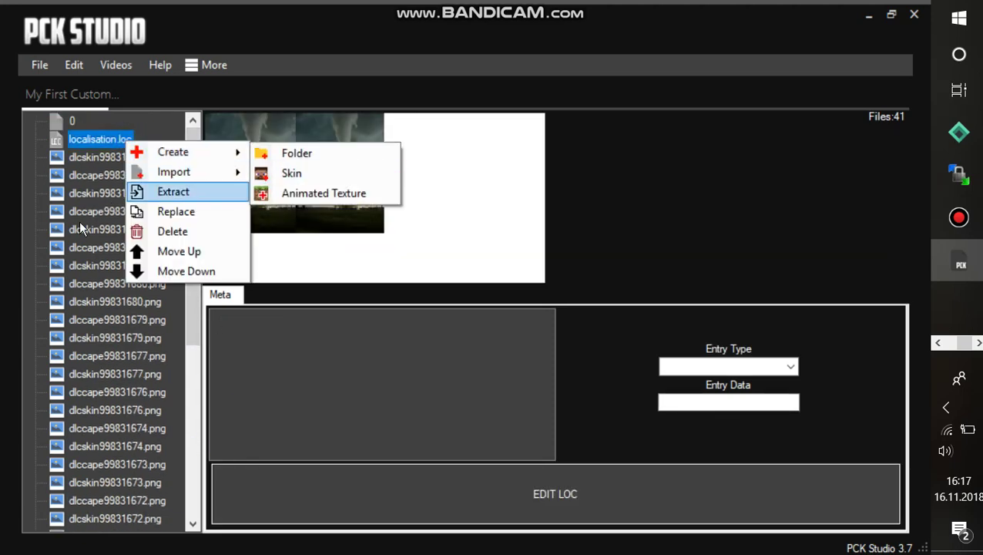
left_click(79, 226)
left_click(116, 138)
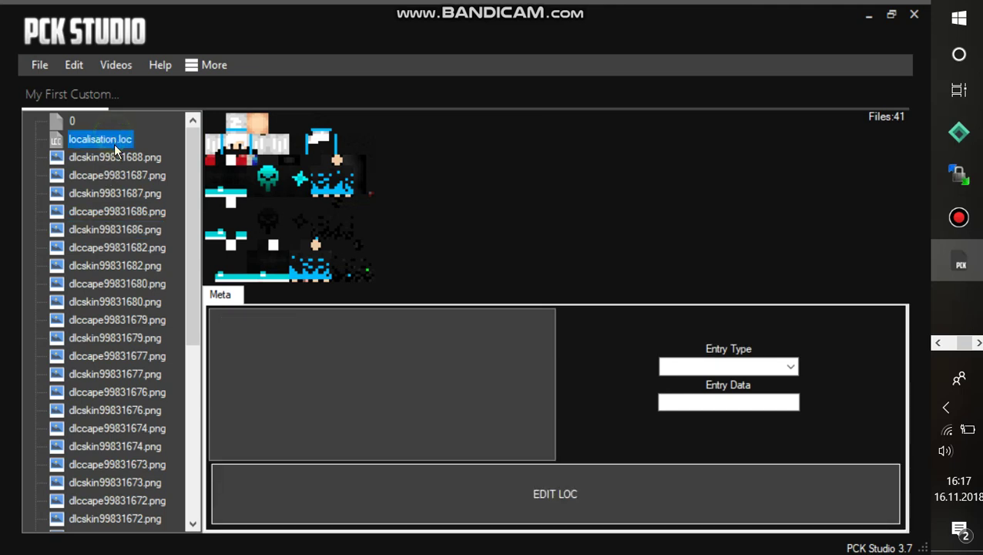
right_click(115, 144)
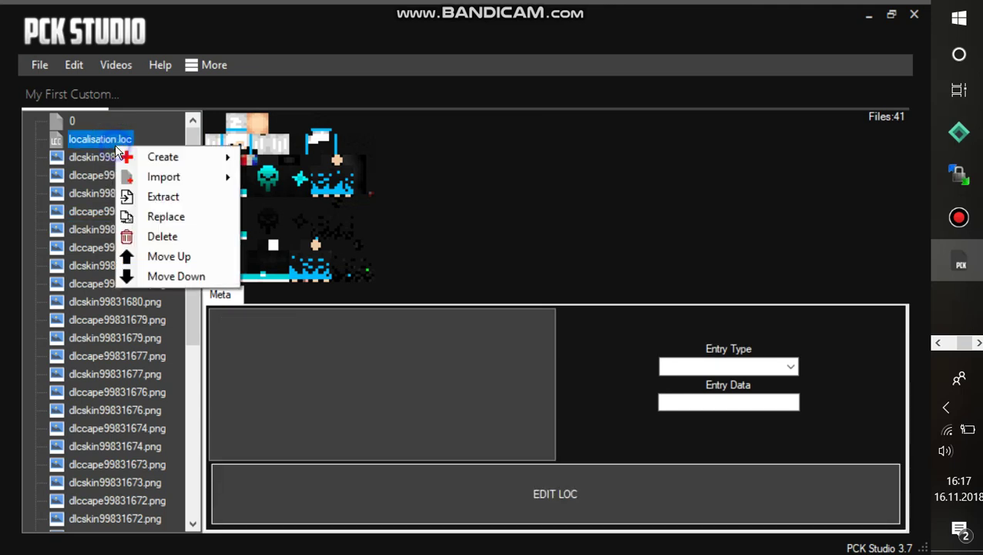
mouse_move(135, 157)
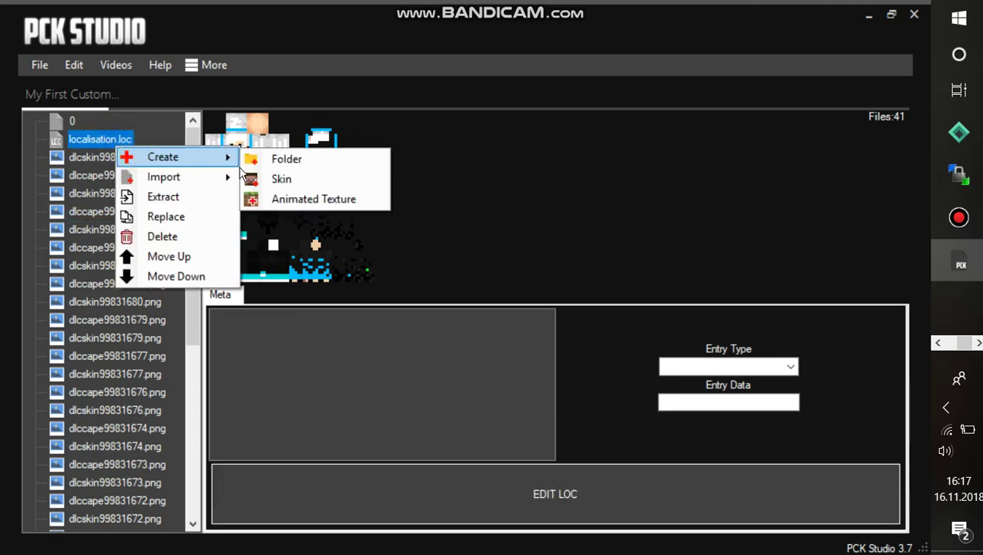
left_click(281, 179)
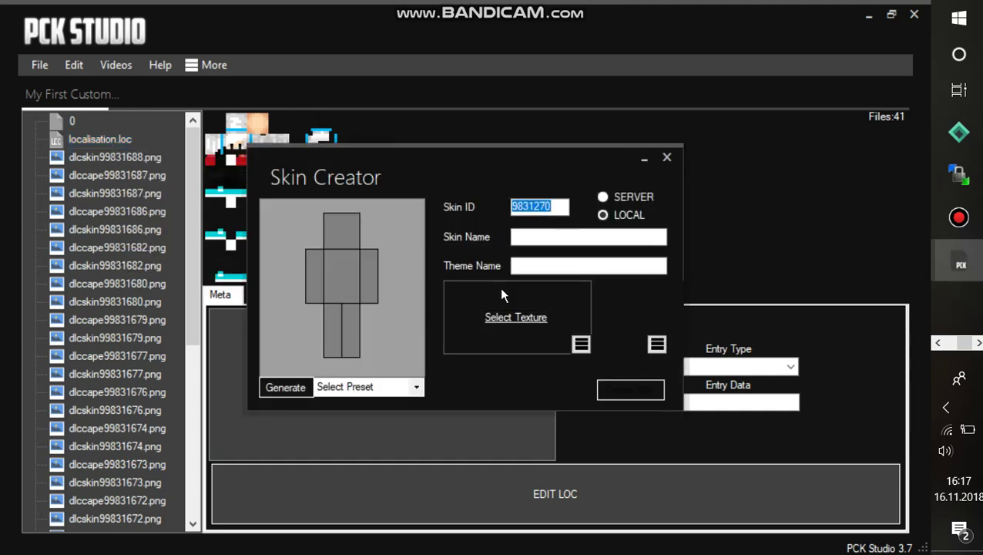
left_click(602, 198)
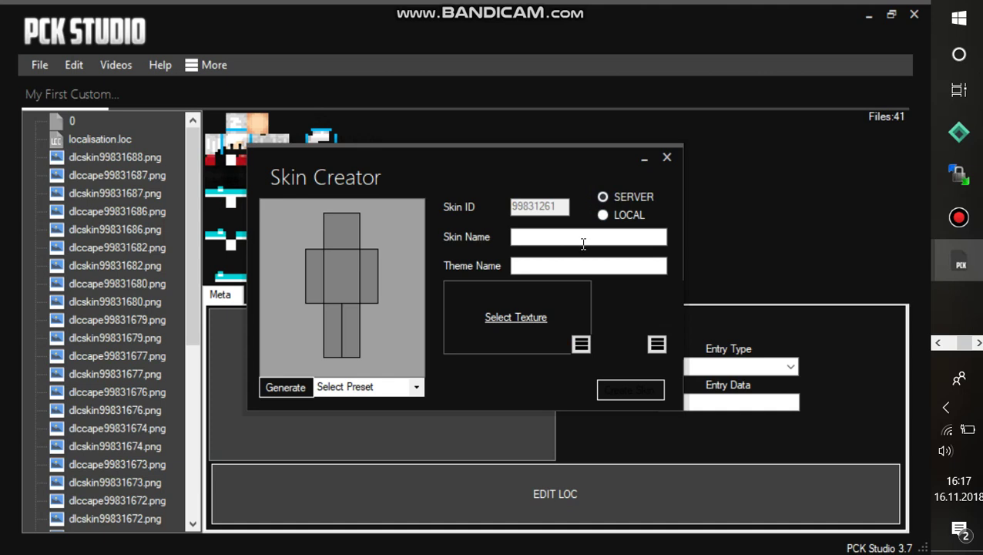
Load the Unbenannt image from the desktop's skins folder as the new skin's texture.
left_click(532, 322)
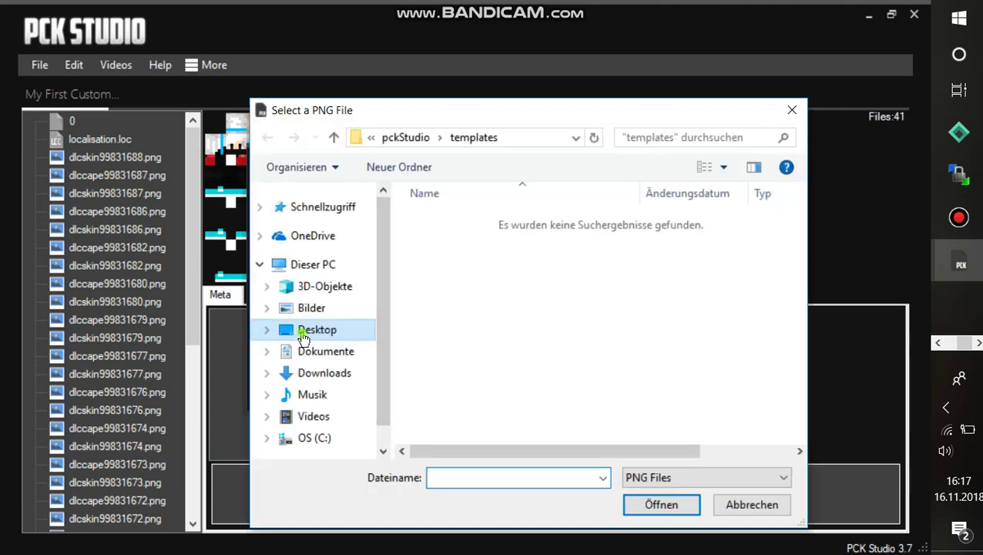
left_click(295, 324)
scroll(487, 307, "down", 2)
double_click(479, 413)
scroll(538, 328, "down", 3)
scroll(537, 330, "down", 5)
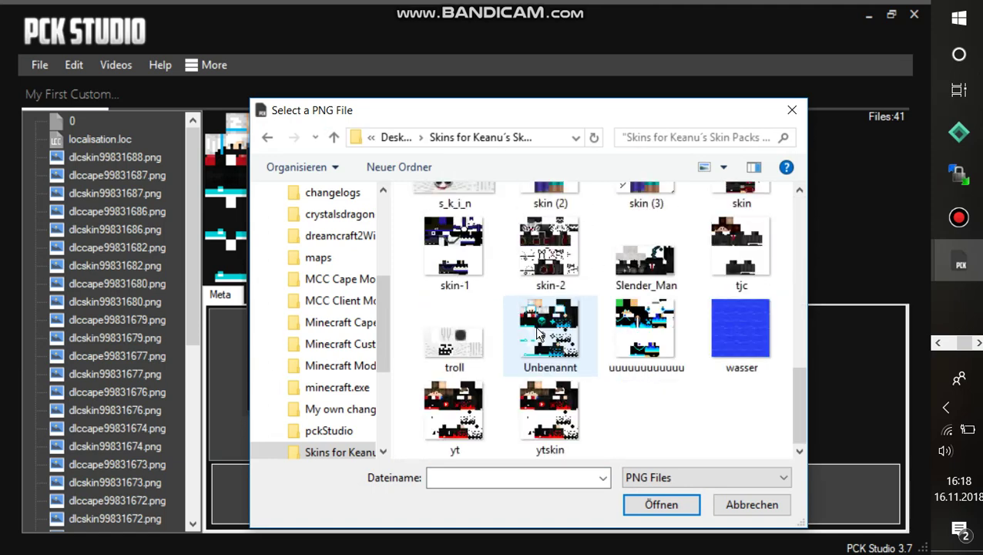
double_click(537, 333)
left_click(512, 343)
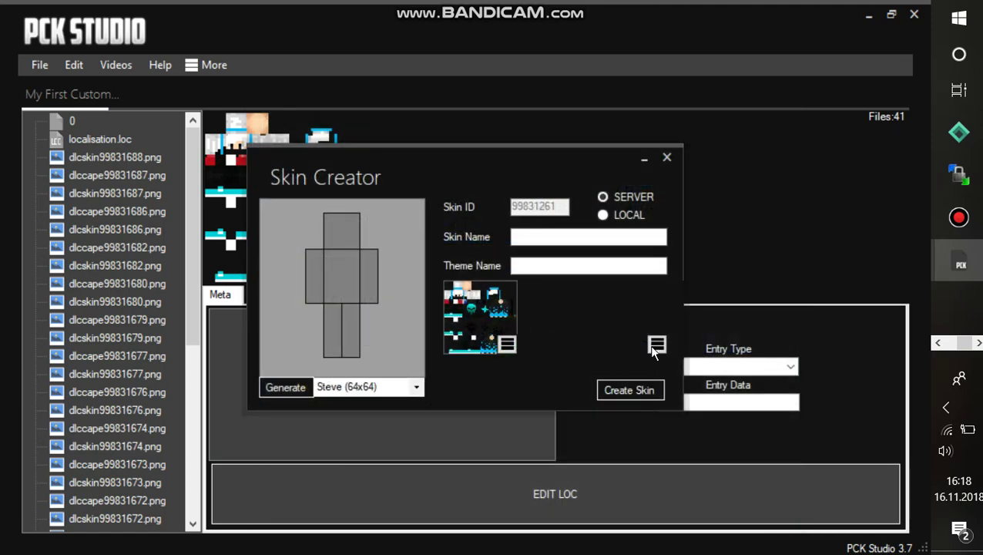
Add the Fire and Ice Creeper Cape from the desktop's Minecraft Capes folder and create the skin.
left_click(657, 347)
left_click(678, 366)
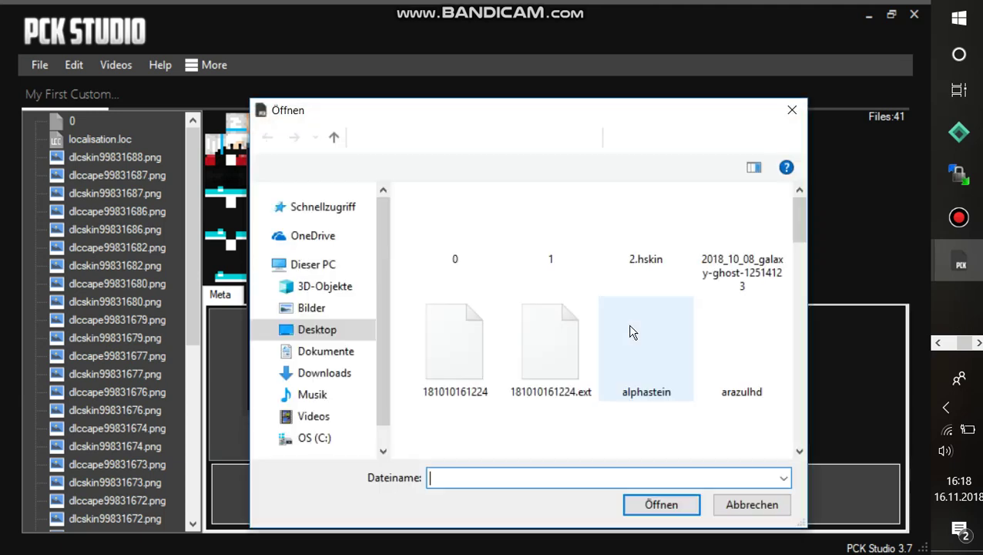
left_click(362, 328)
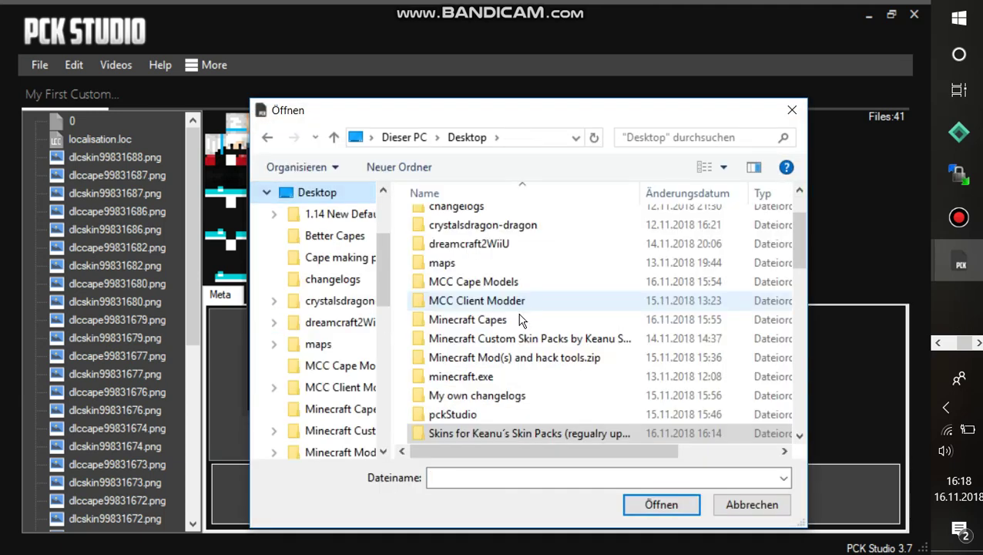
scroll(500, 410, "down", 1)
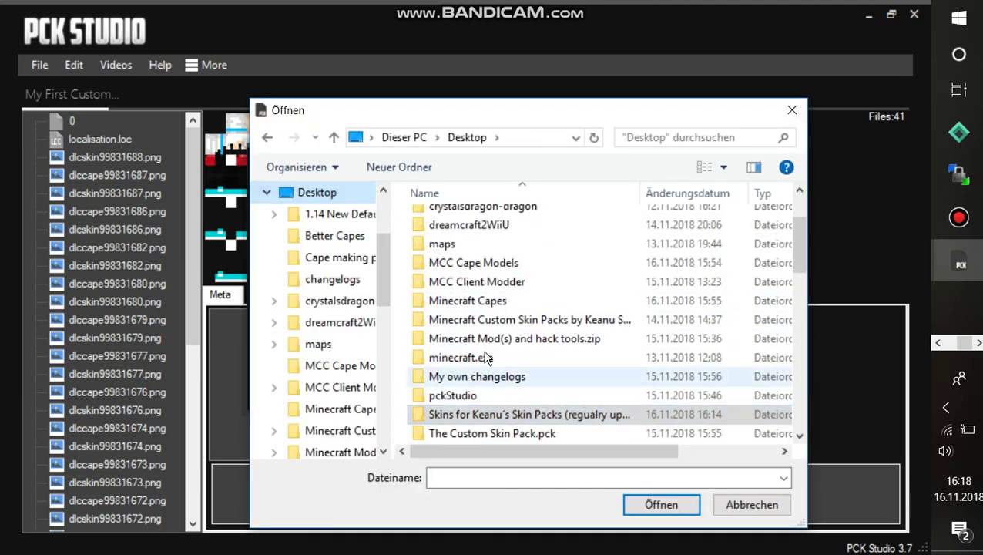
double_click(471, 300)
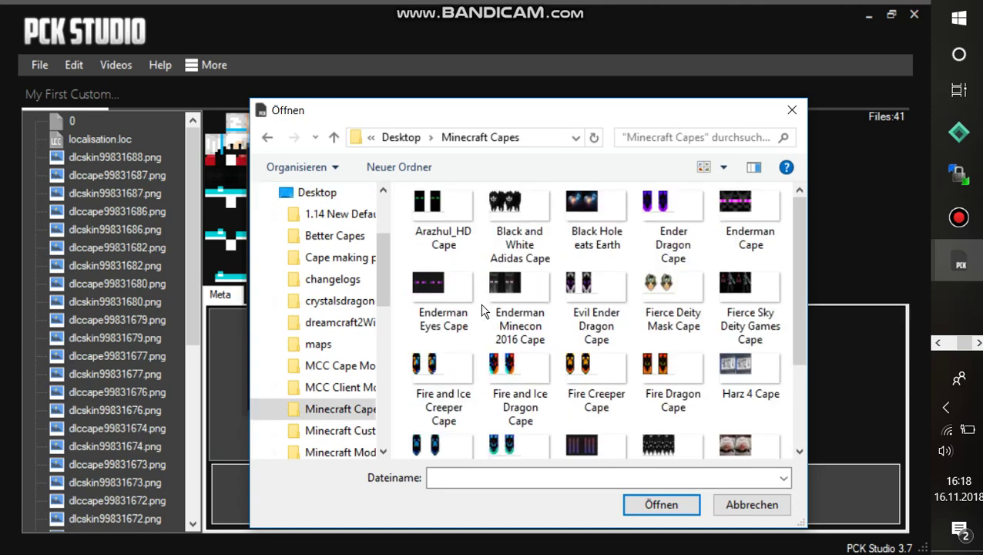
scroll(583, 326, "down", 1)
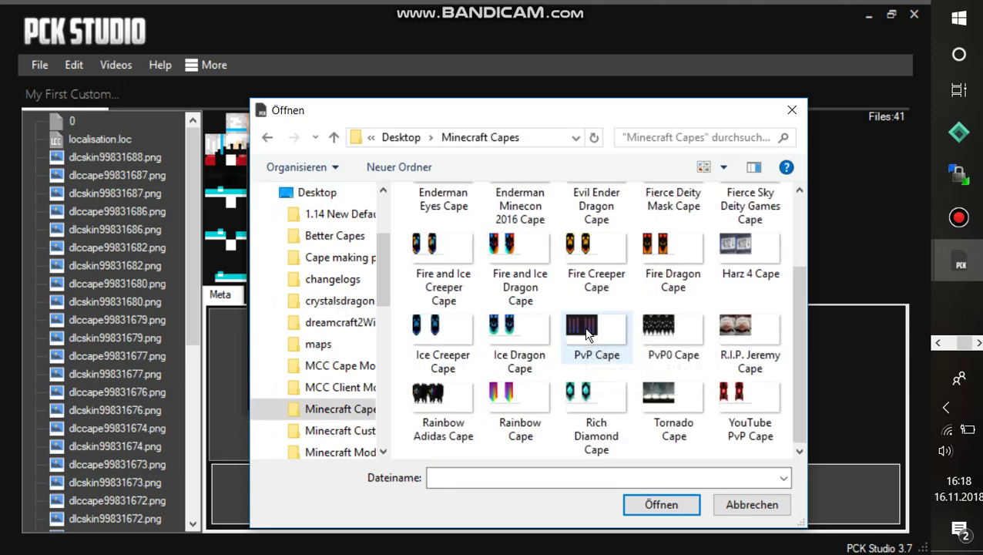
scroll(586, 333, "up", 1)
double_click(453, 374)
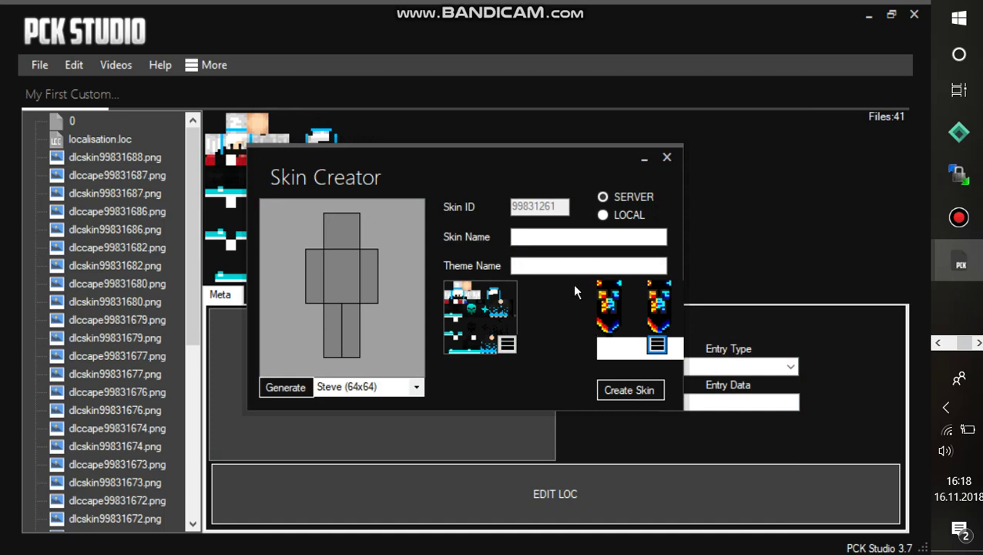
left_click(628, 389)
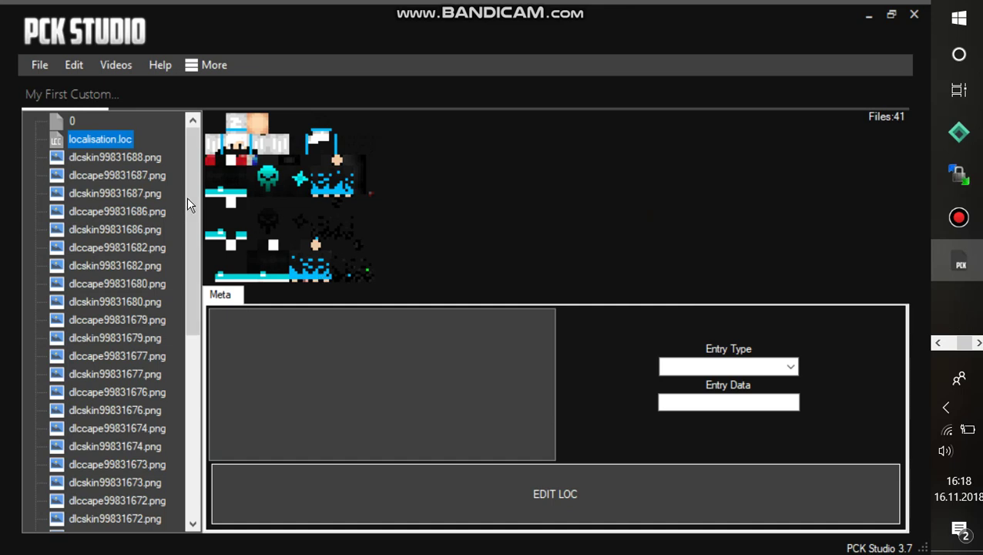
Check the newly added skin and cape images at the end of the file list.
left_click_drag(187, 199, 193, 387)
scroll(138, 493, "down", 1)
left_click(133, 518)
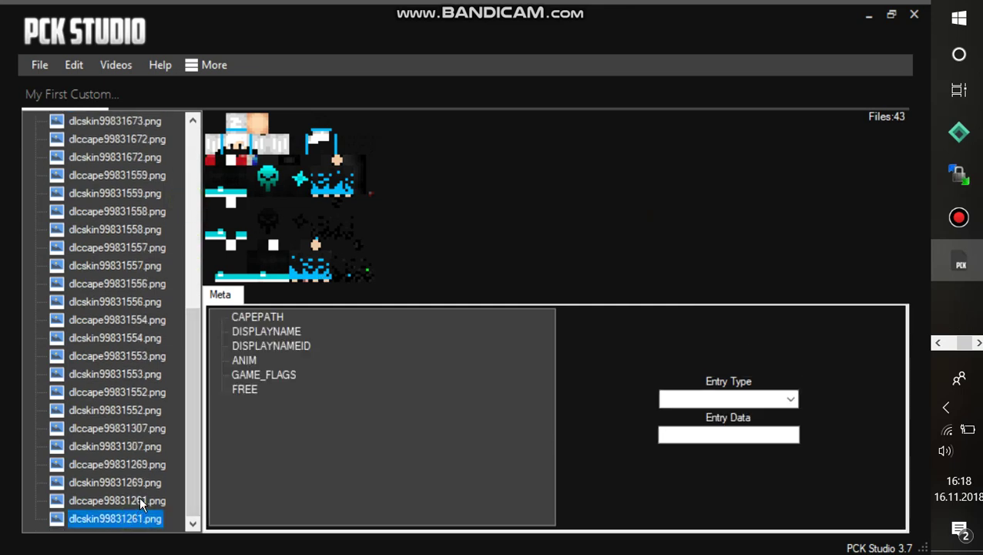
left_click(139, 499)
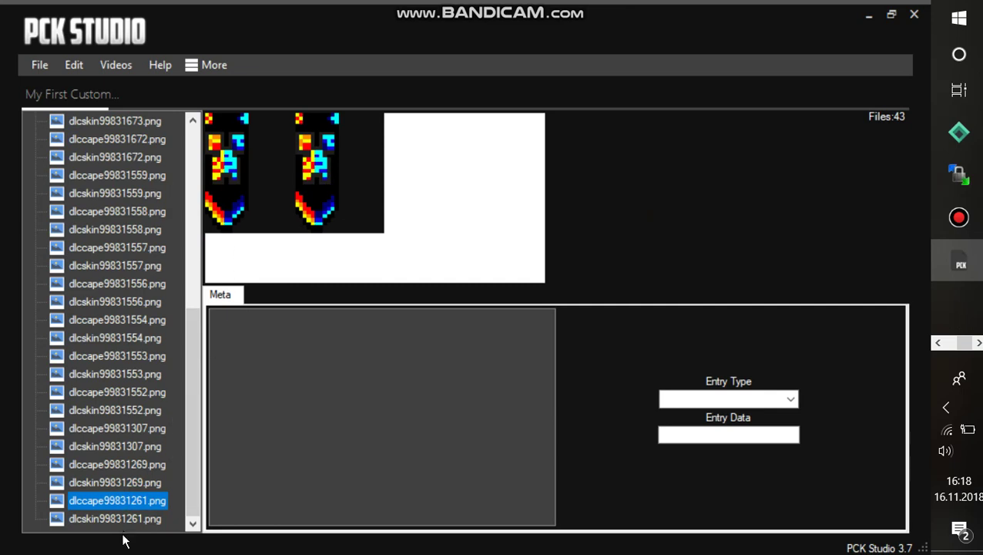
left_click(128, 517)
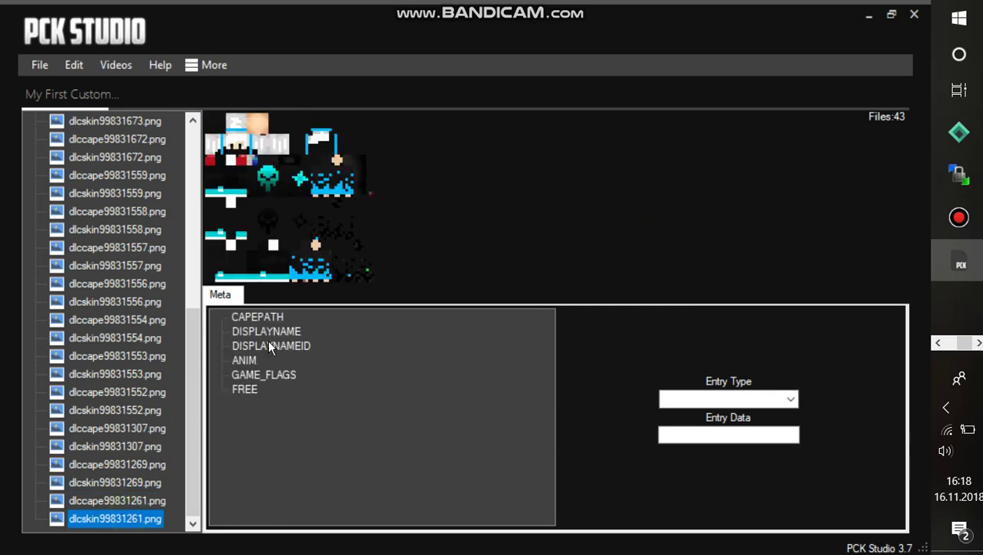
Try entering okijuh as the data of the new skin's DISPLAYNAME entry and clear it again.
left_click(269, 333)
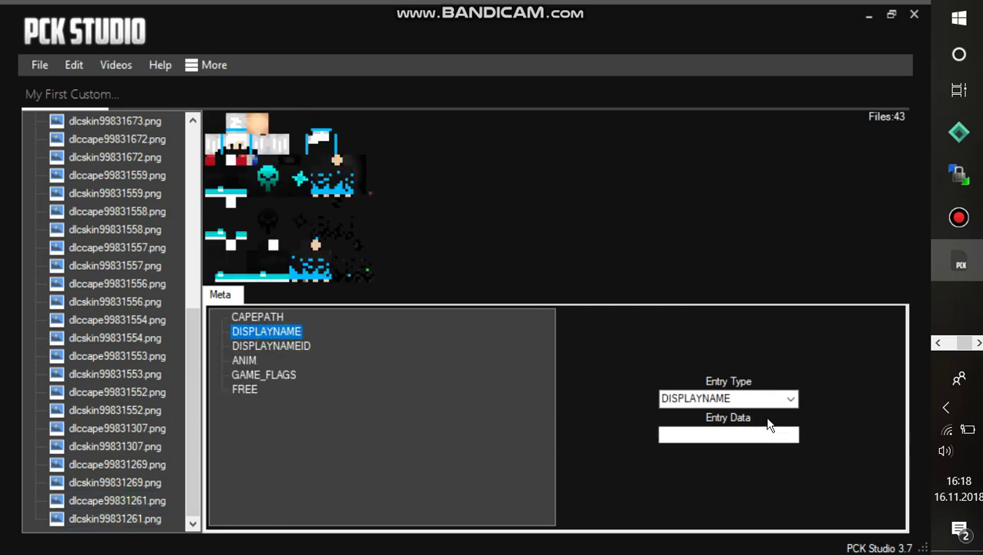
left_click(744, 435)
type("okijuh")
key("BackSpace")
key("BackSpace")
key("BackSpace")
key("BackSpace")
key("BackSpace")
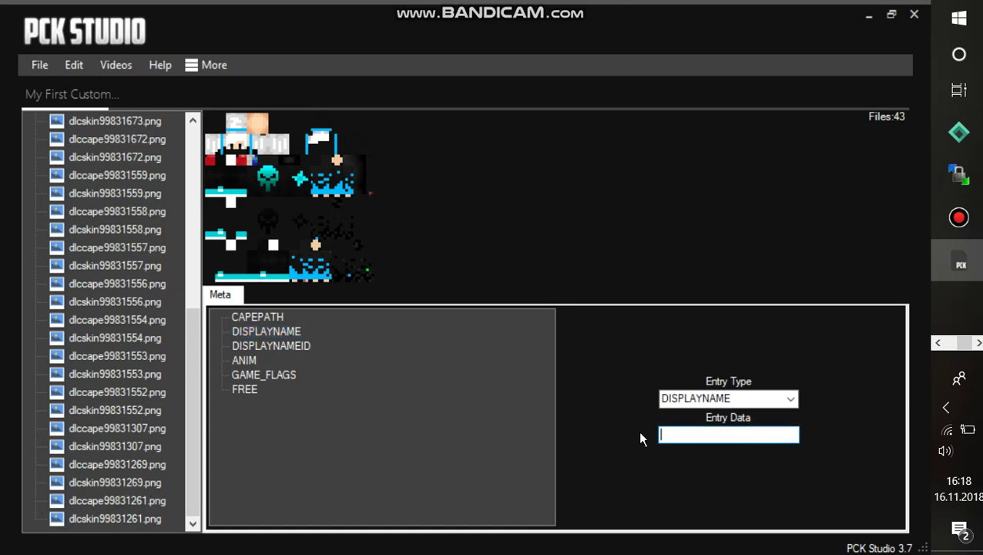
Examine the available entry types and the new skin's GAME_FLAGS and CAPEPATH metadata entries.
left_click(768, 397)
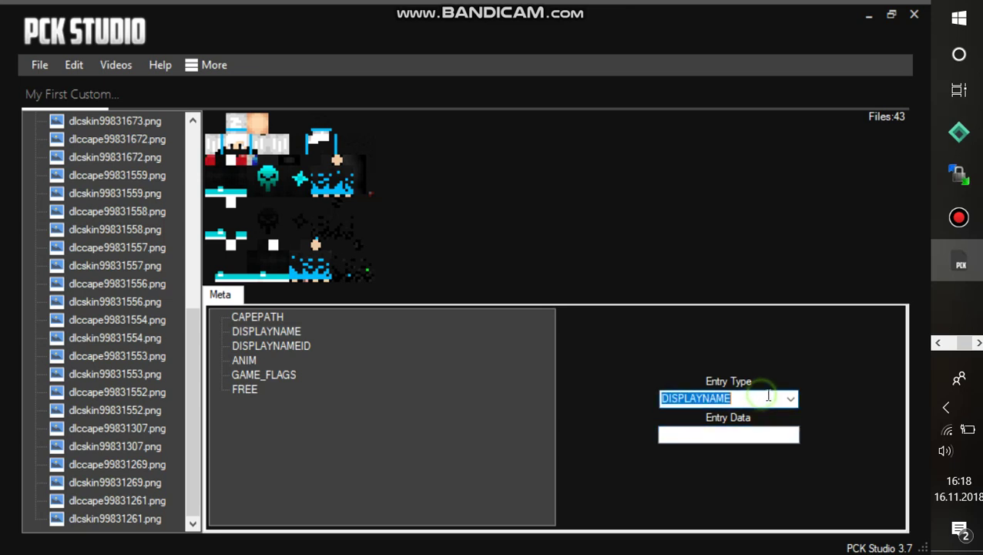
left_click(791, 400)
left_click(791, 401)
left_click(408, 425)
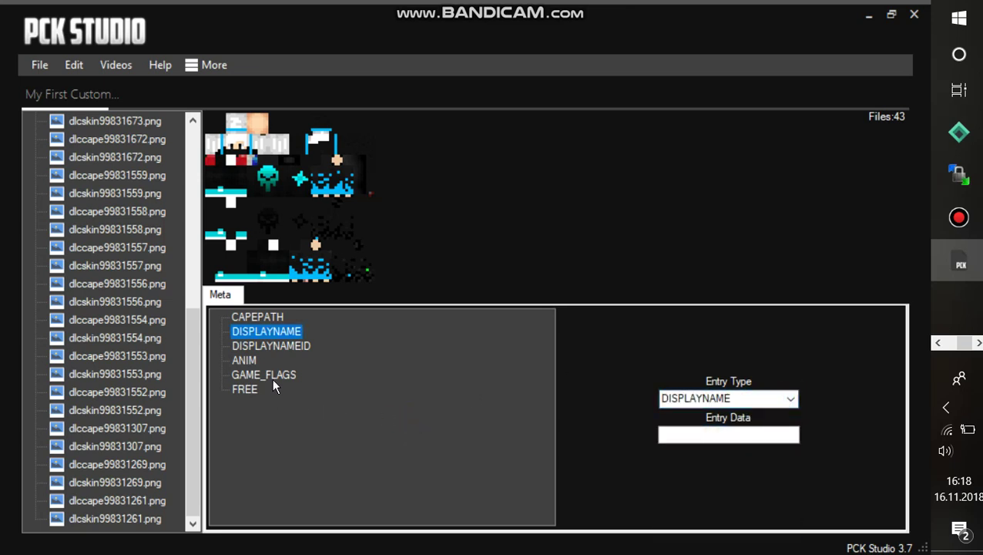
left_click(271, 377)
left_click(403, 419)
left_click(275, 318)
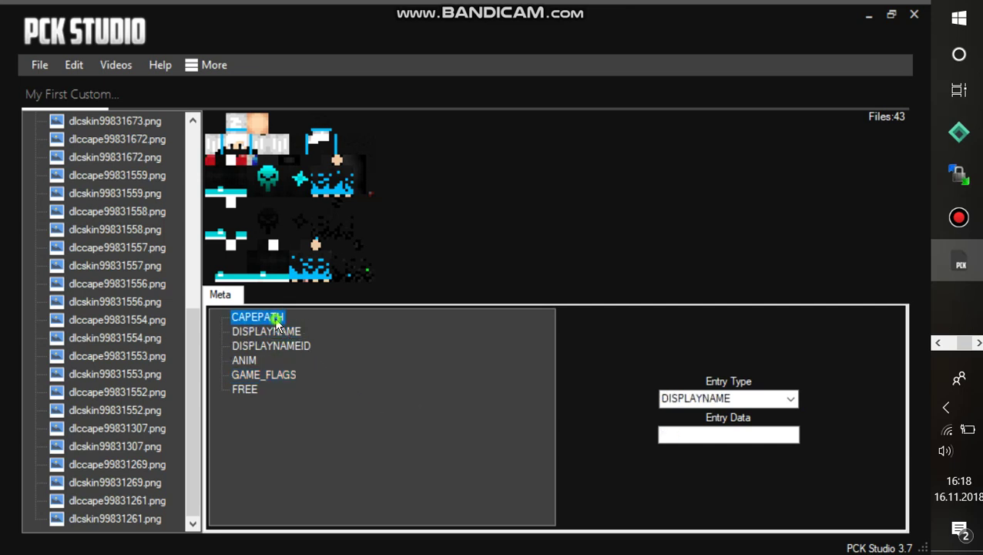
Check the new skin's CAPEPATH entry and view the cape image dlccape99831261.png that it references.
left_click(292, 444)
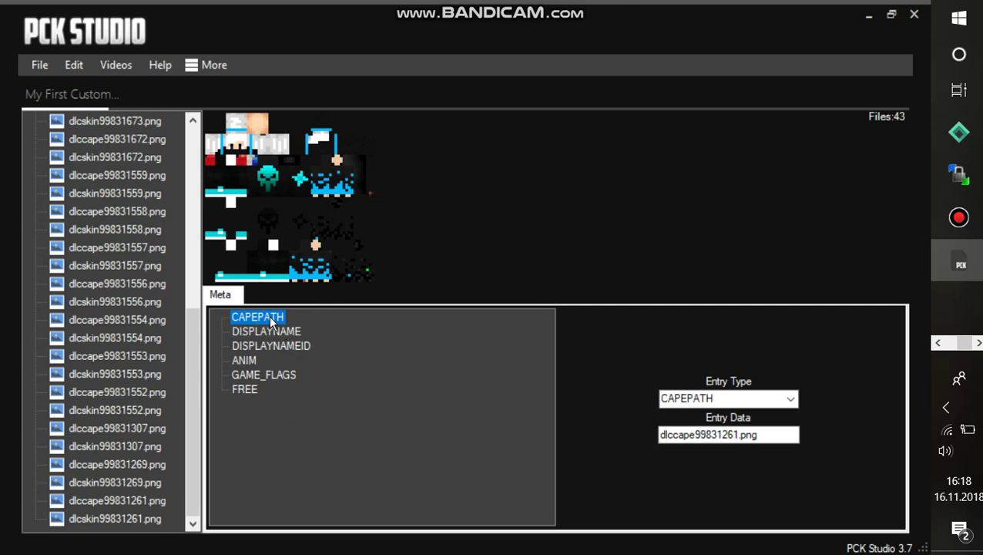
left_click(136, 498)
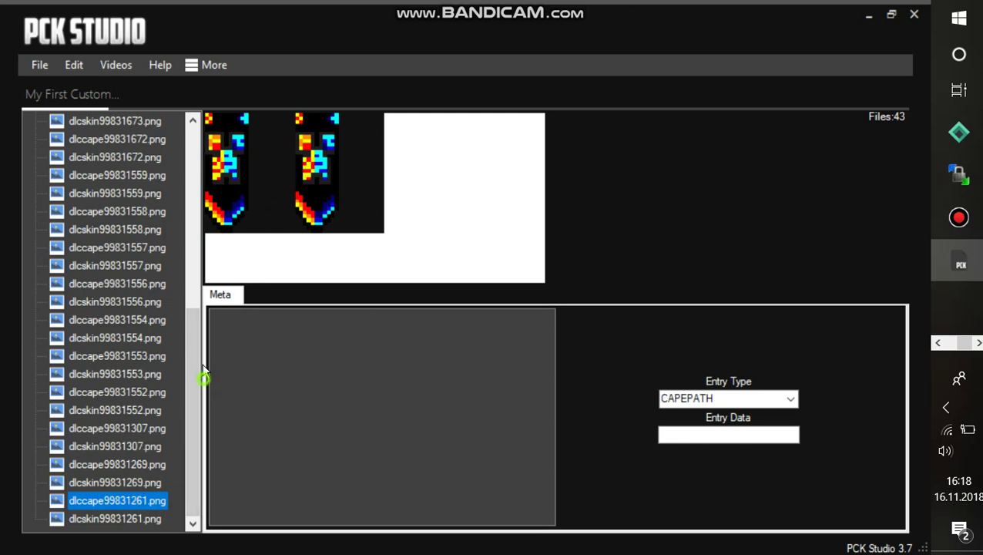
Try to use the Double Black Hole picture from the Bilder folder as the texture of a new skin.
left_click_drag(191, 359, 217, 128)
right_click(121, 140)
left_click(257, 166)
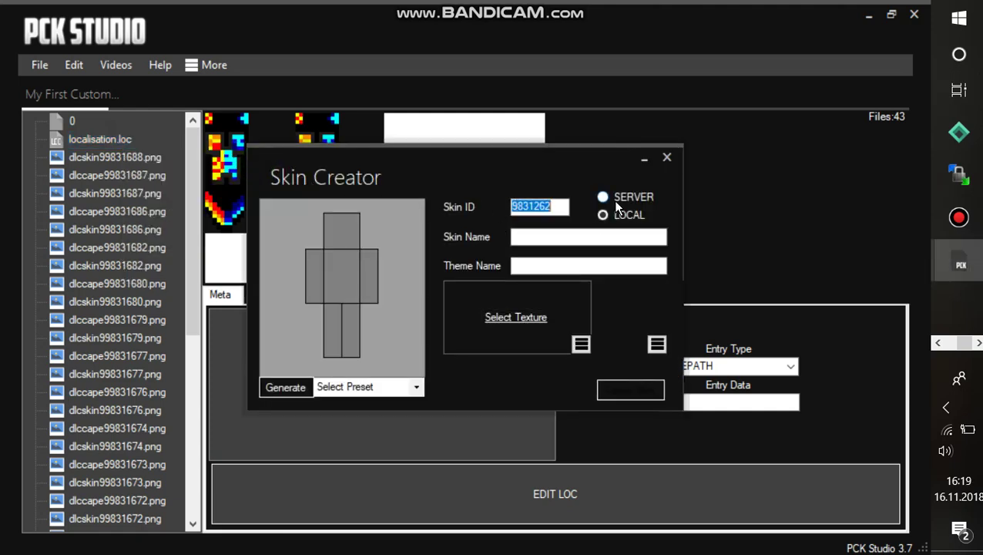
left_click(529, 322)
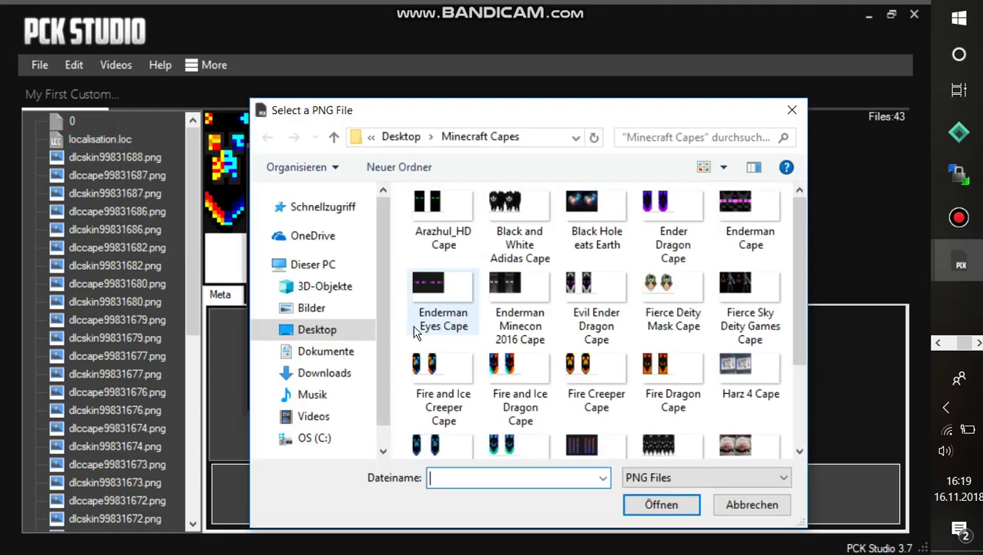
left_click(312, 307)
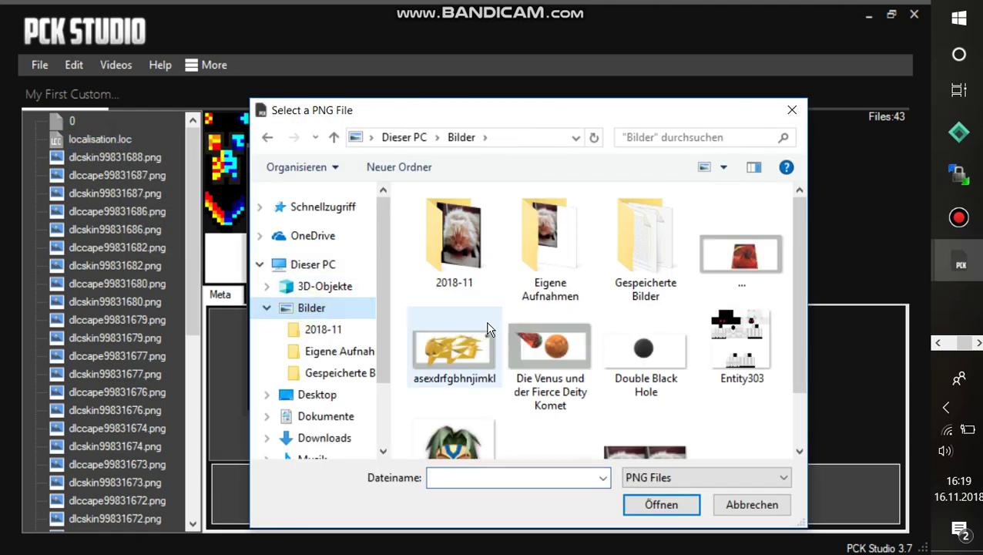
double_click(678, 346)
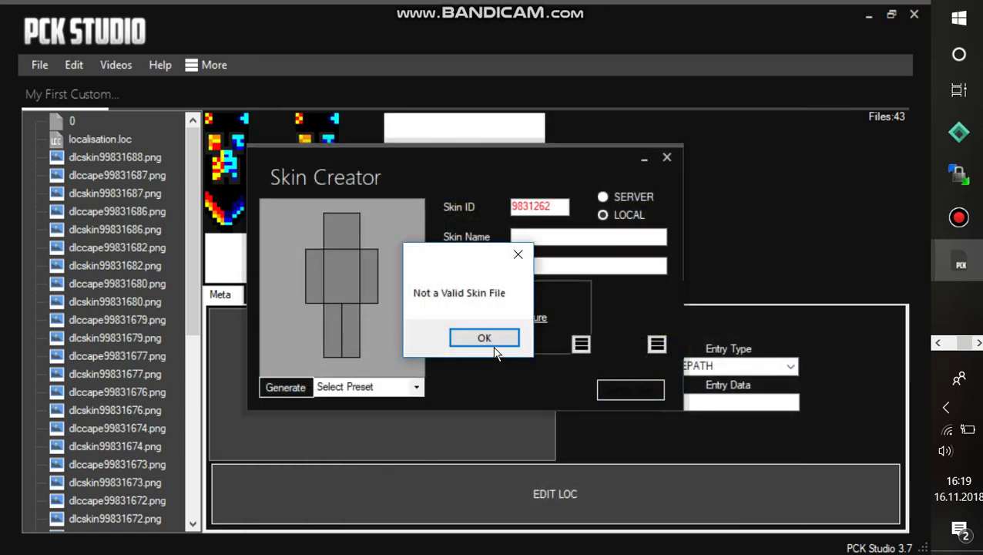
left_click(490, 336)
left_click(656, 344)
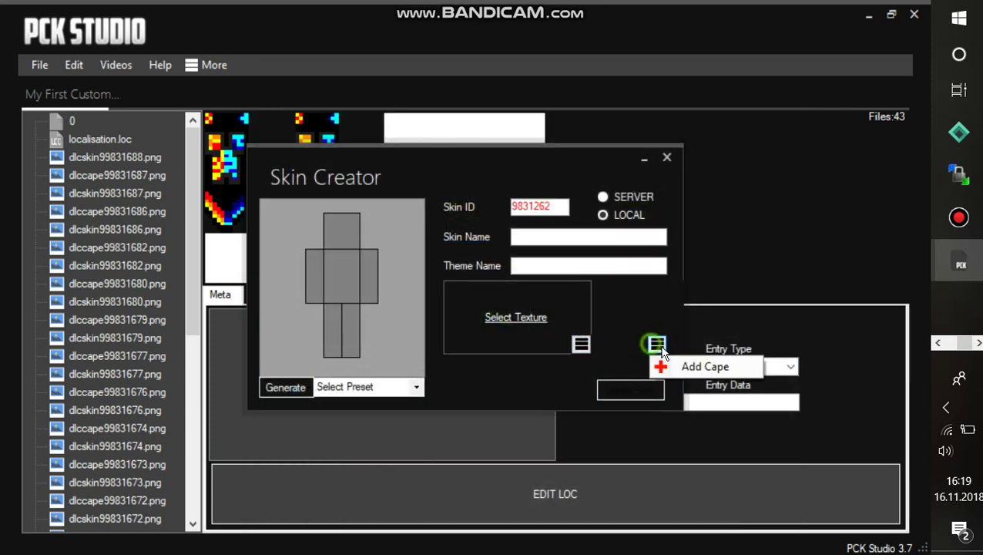
left_click(674, 368)
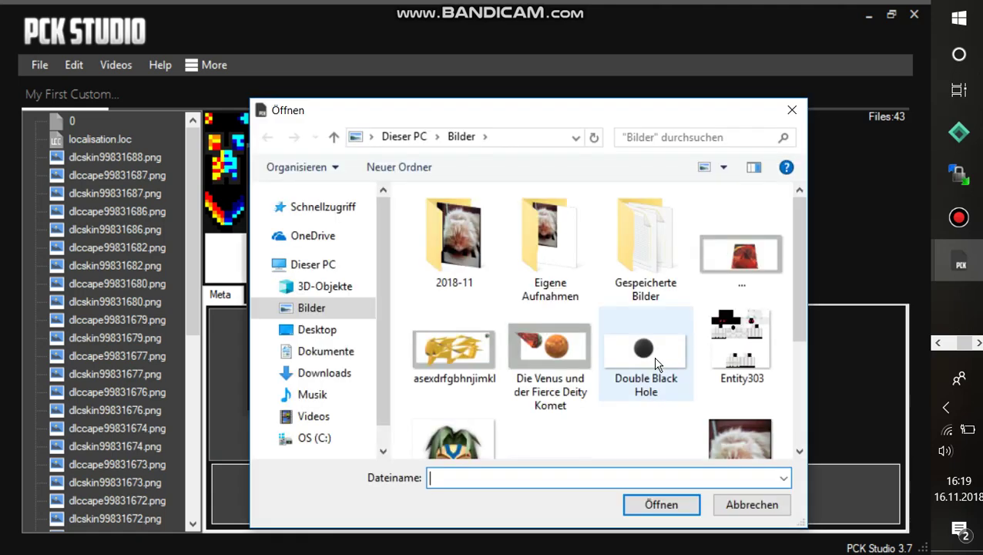
key("Escape")
left_click(510, 339)
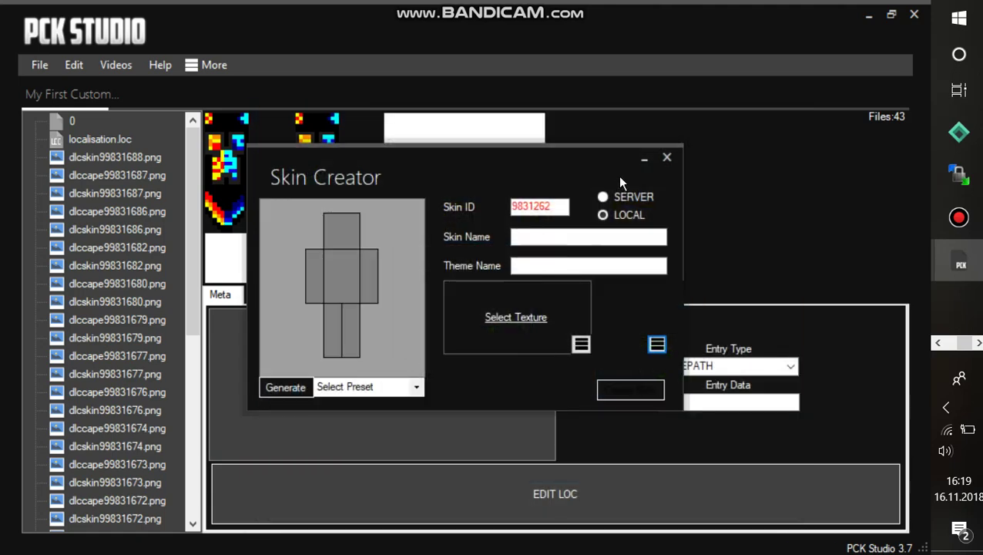
left_click(665, 159)
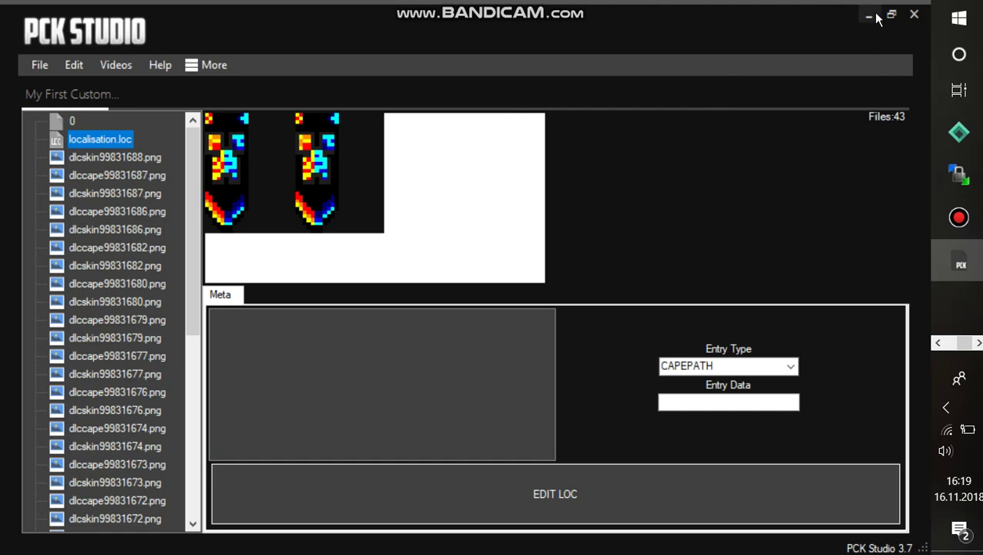
Close PCK Studio and switch to the Nova Skin editor in Microsoft Edge.
left_click(913, 15)
left_click(437, 347)
left_click(943, 343)
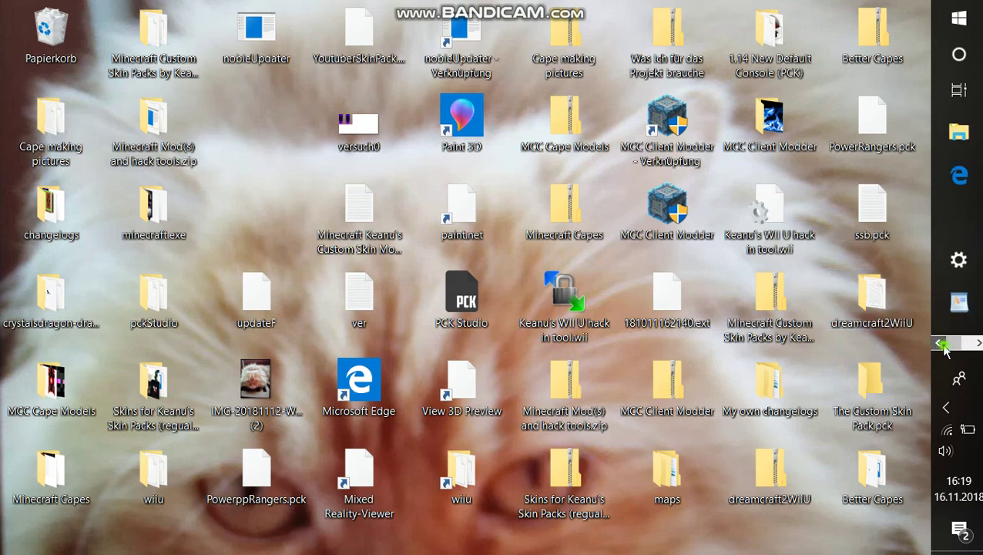
left_click(957, 185)
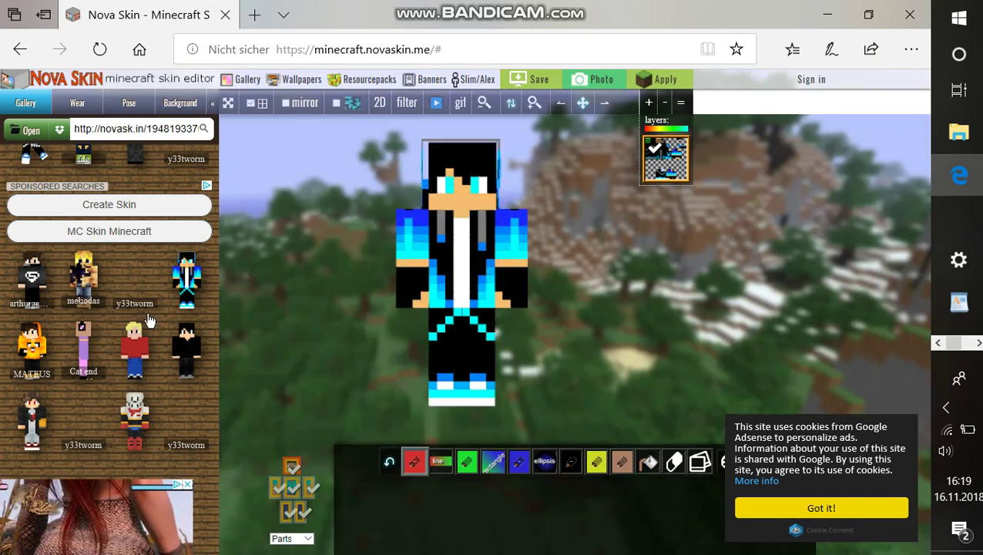
Load the white-haired skin with the dark blue flame-patterned top from the Nova Skin gallery into the editor.
scroll(149, 320, "down", 3)
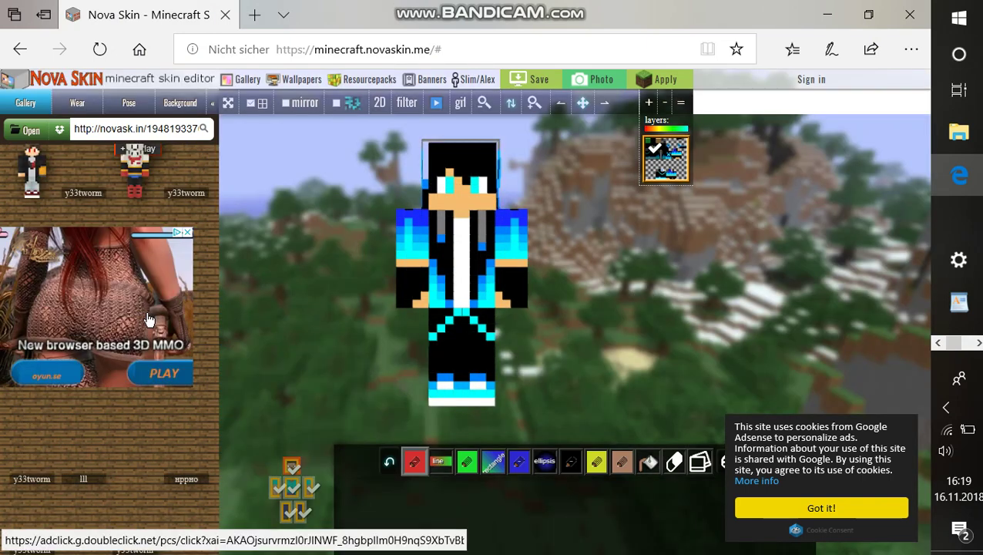
scroll(89, 446, "down", 2)
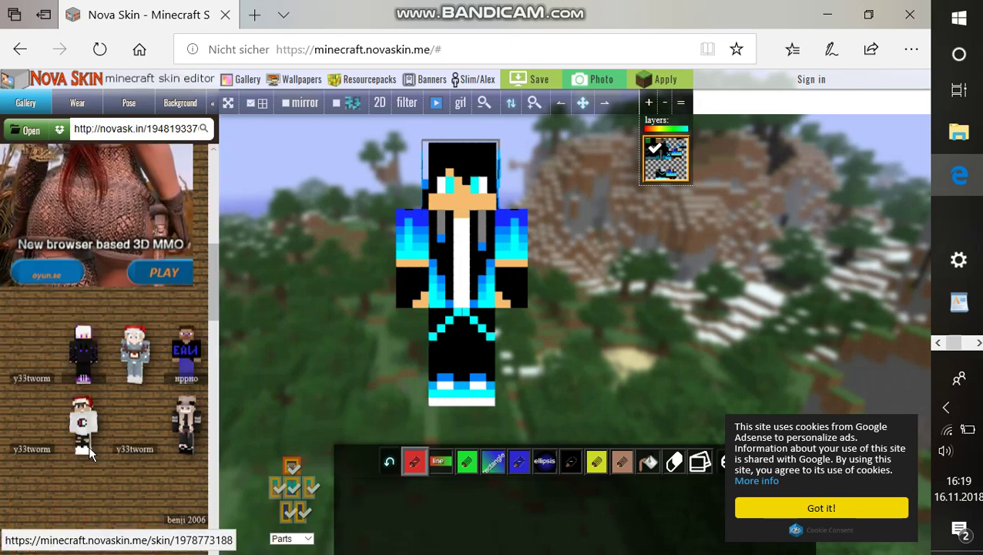
scroll(91, 450, "down", 2)
mouse_move(77, 255)
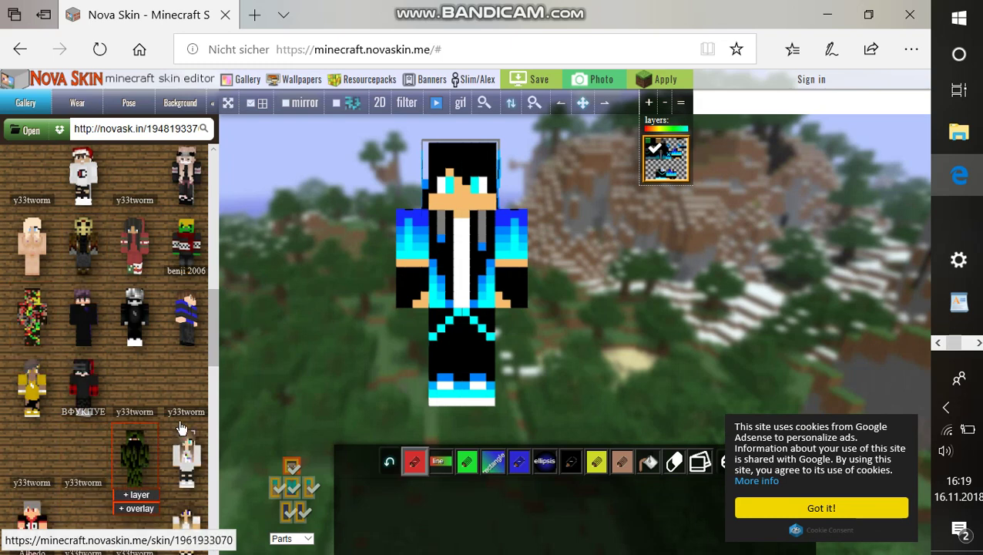
scroll(127, 361, "down", 2)
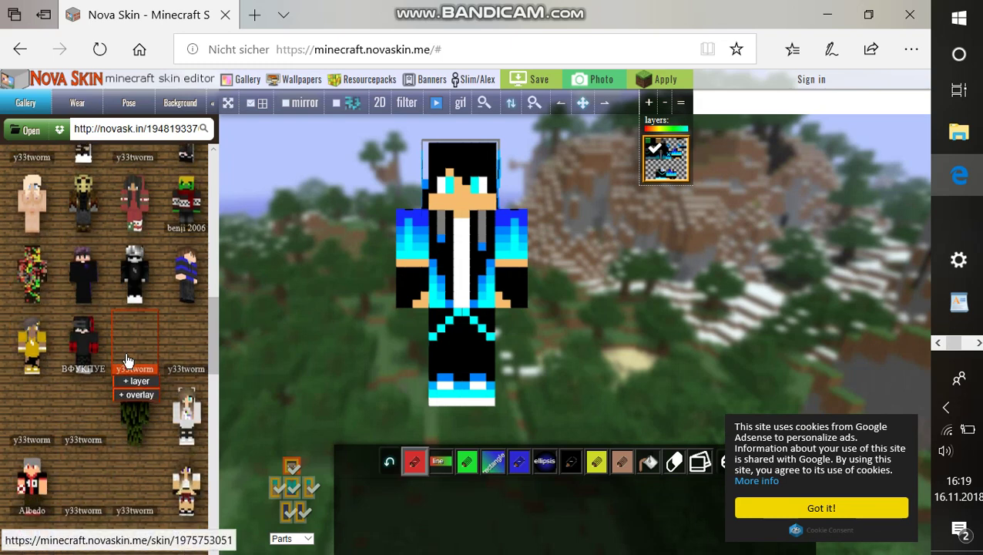
scroll(115, 356, "down", 2)
scroll(110, 352, "down", 1)
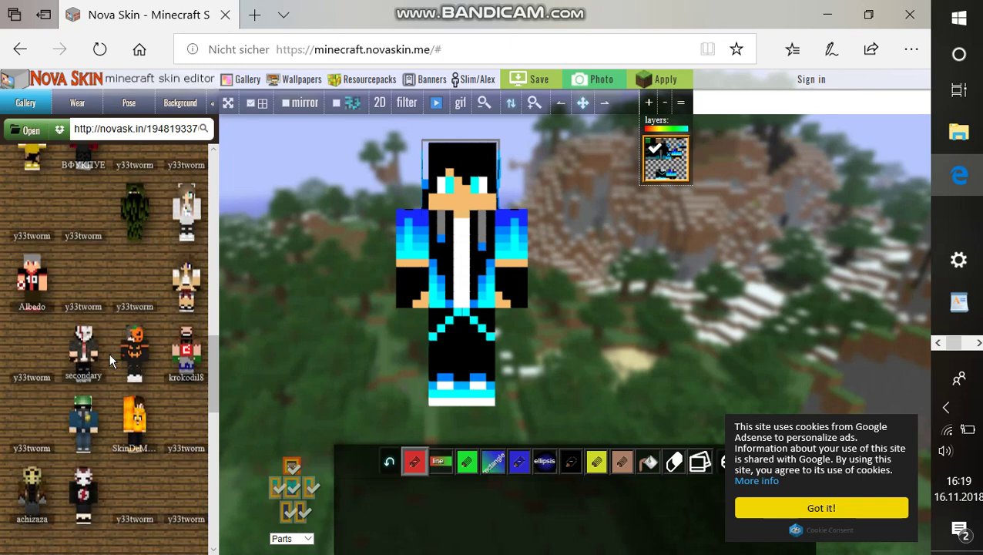
scroll(109, 352, "down", 2)
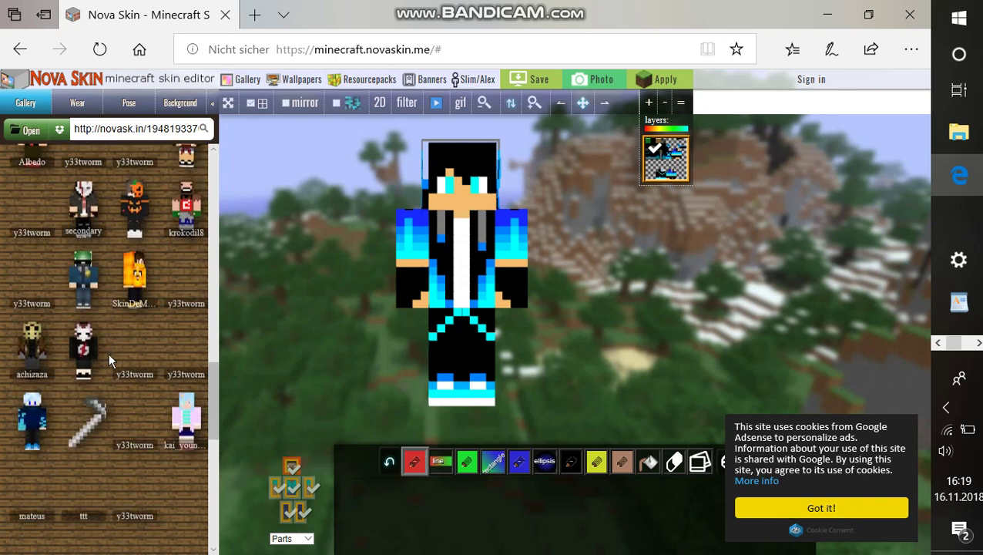
scroll(109, 353, "down", 1)
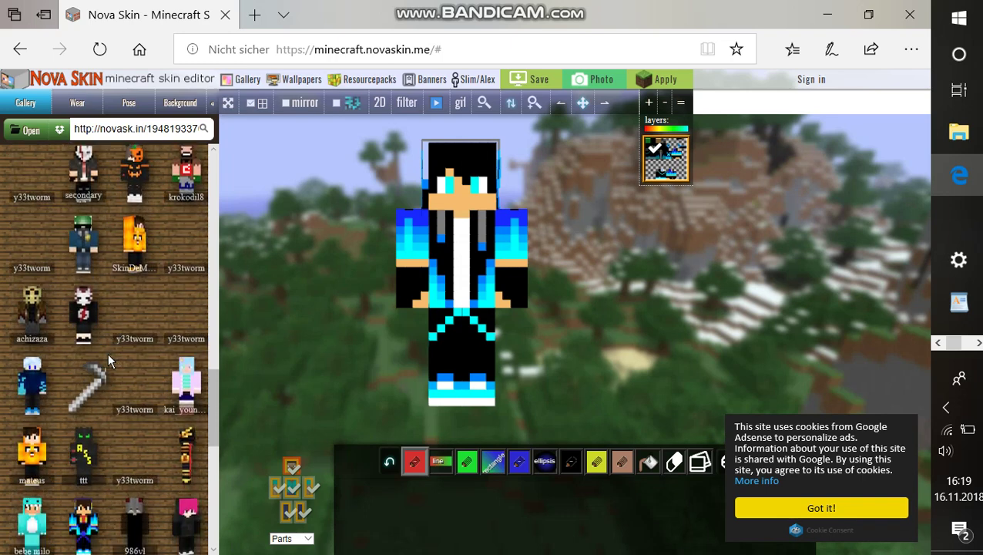
left_click(33, 358)
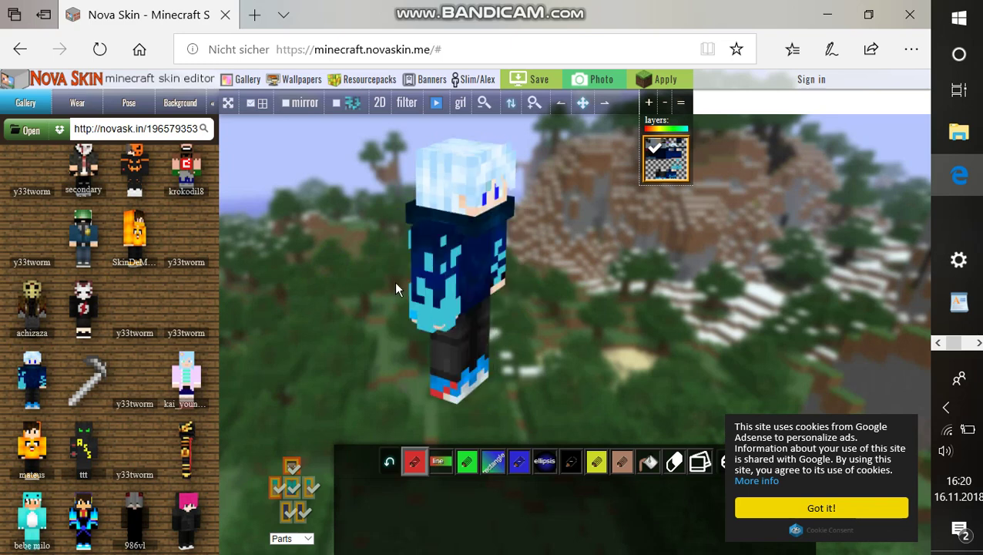
Save the skin's texture image as a PNG named üpoikjuzhtgrfde in the desktop's skins folder and close the save preview.
left_click(538, 82)
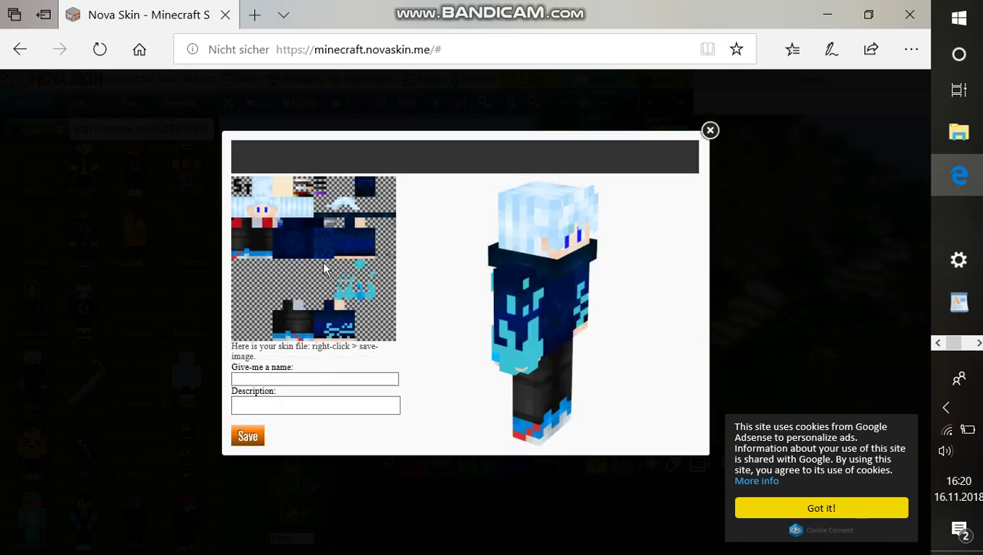
right_click(324, 264)
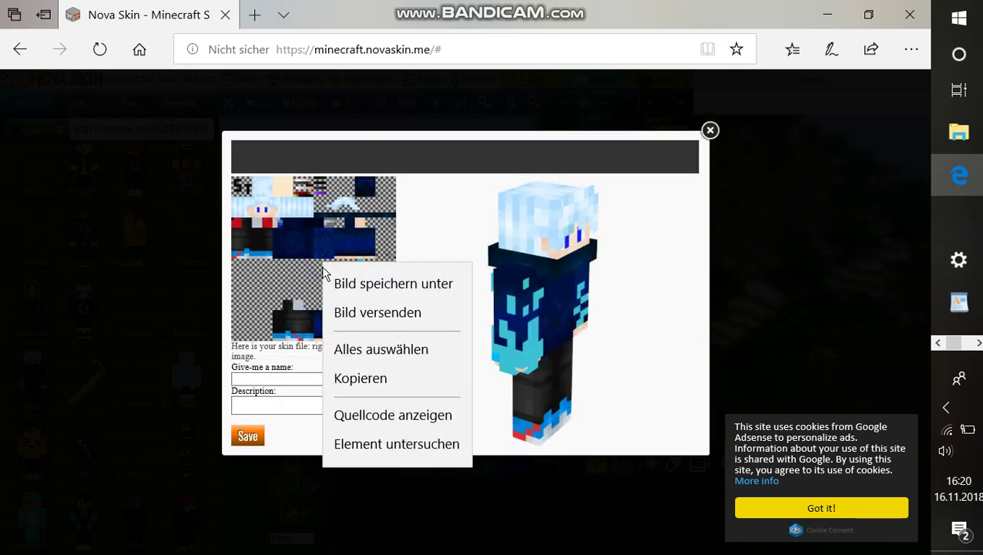
left_click(346, 286)
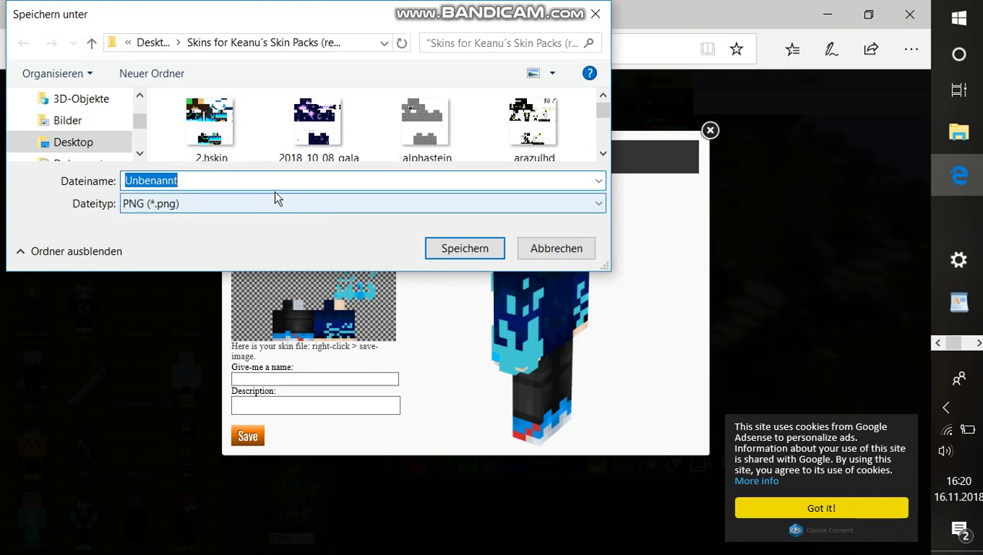
type("üpoikjuzhtgrfde")
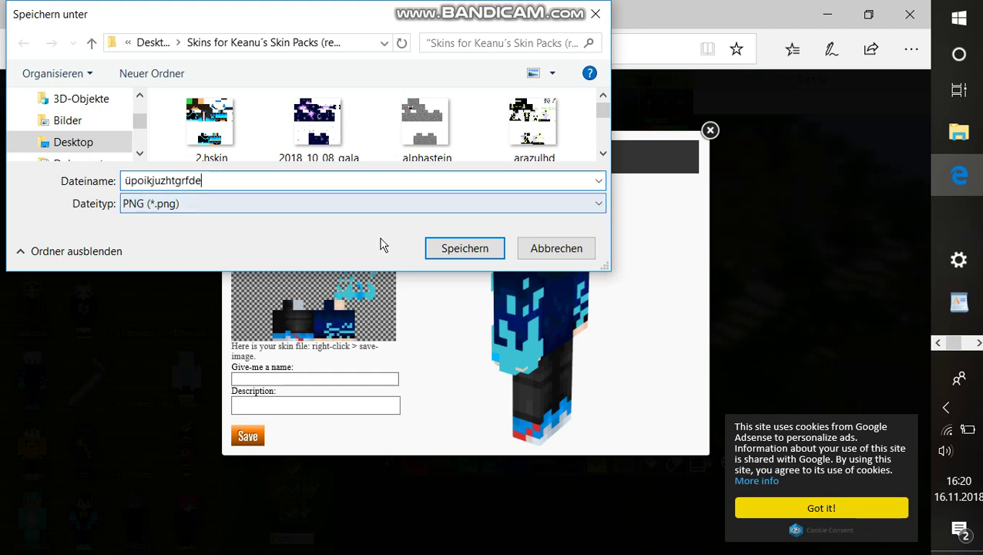
left_click(426, 255)
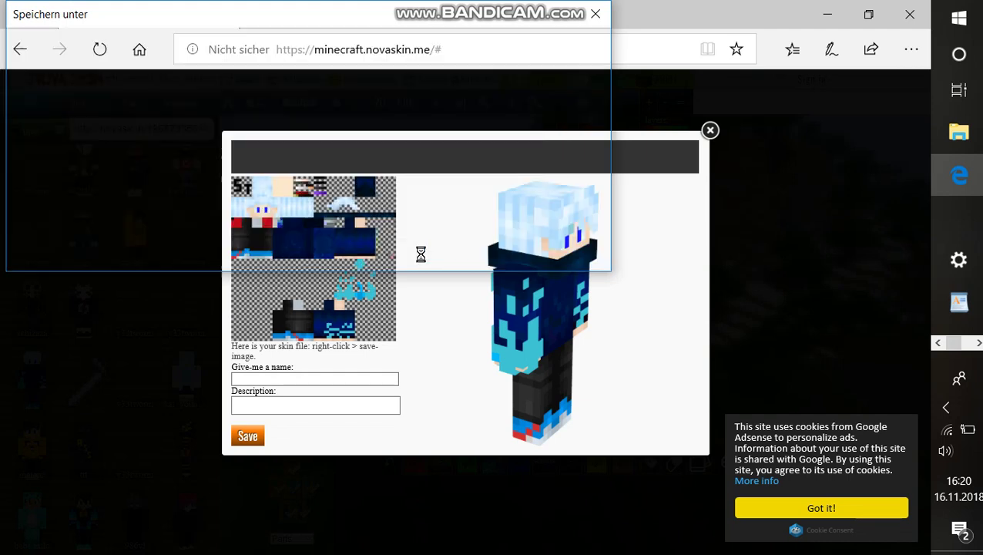
left_click(710, 131)
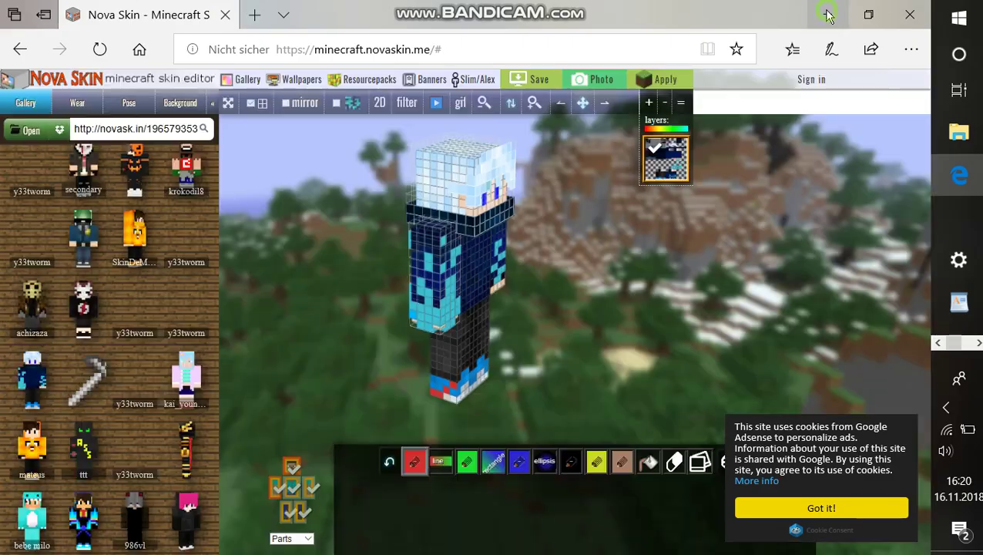
Switch to File Explorer and look through the skins folder under Musik and the Downloads folder for skin files.
left_click(828, 14)
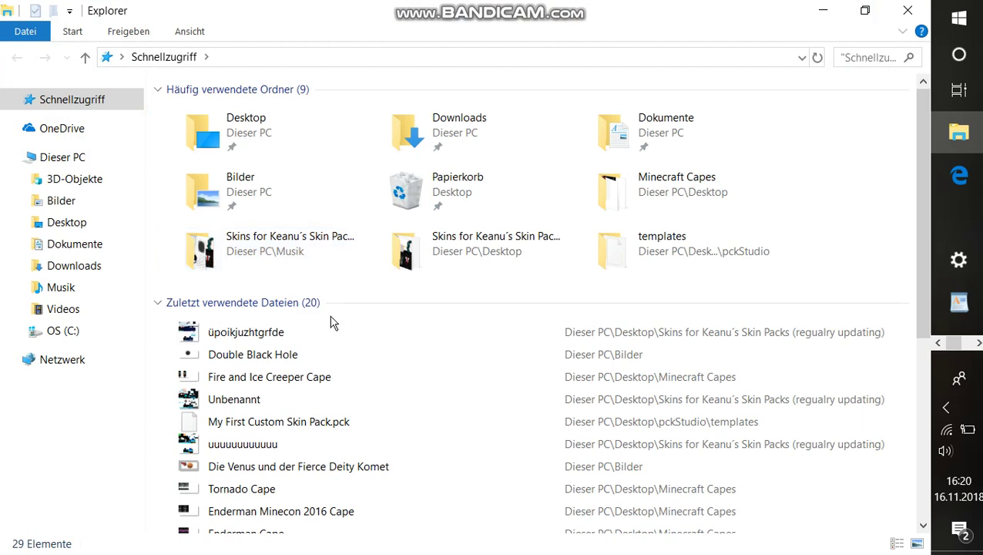
double_click(273, 254)
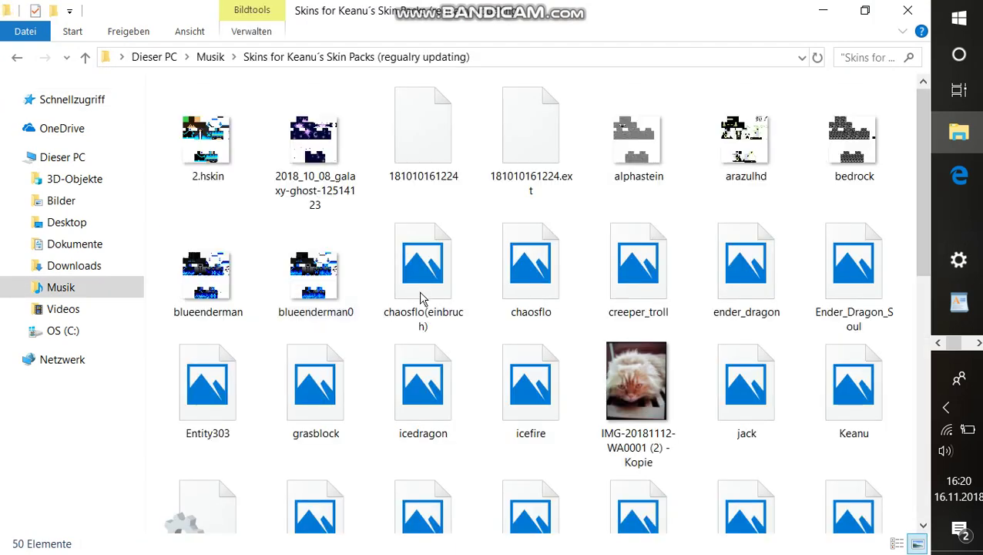
scroll(426, 301, "down", 5)
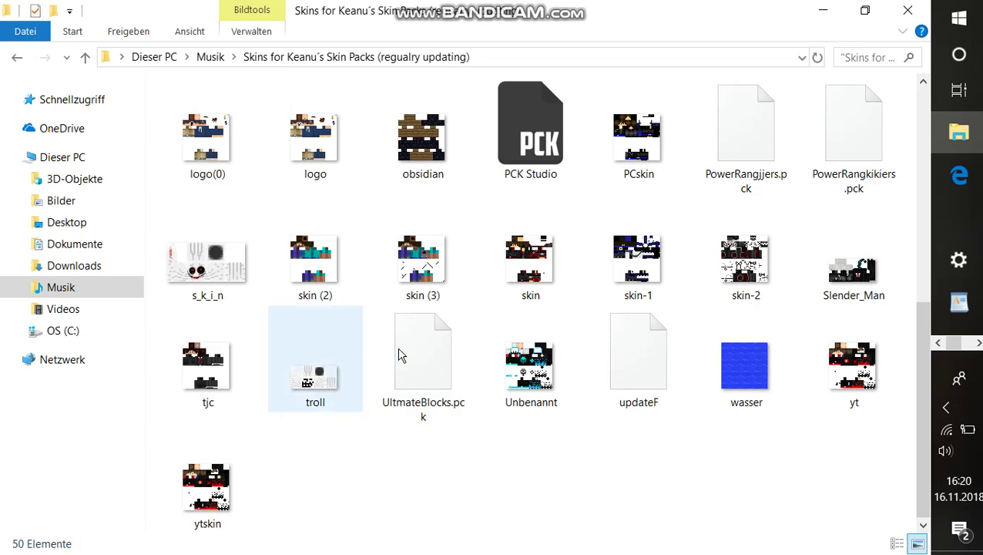
scroll(499, 344, "up", 1)
scroll(497, 345, "up", 2)
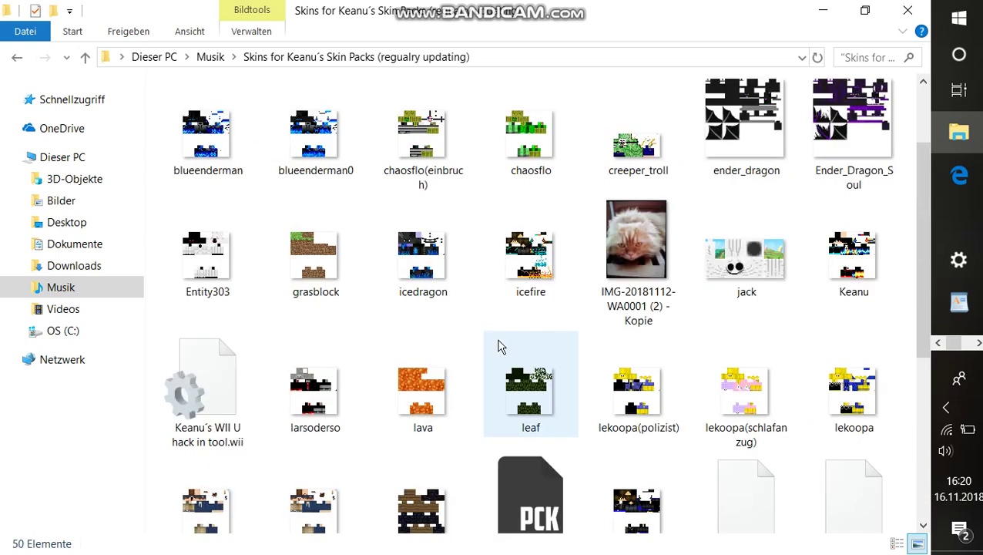
scroll(716, 263, "up", 1)
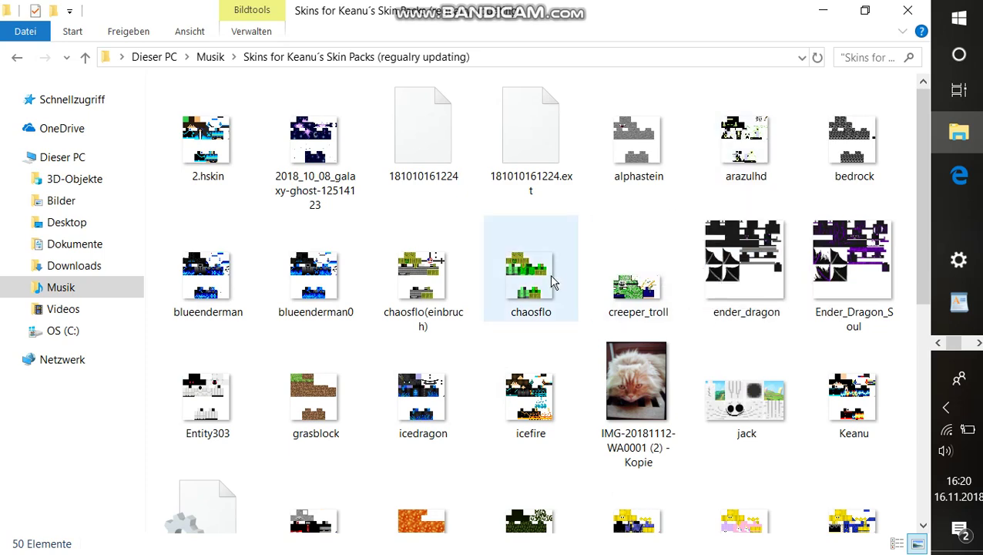
scroll(551, 277, "down", 1)
scroll(462, 324, "down", 2)
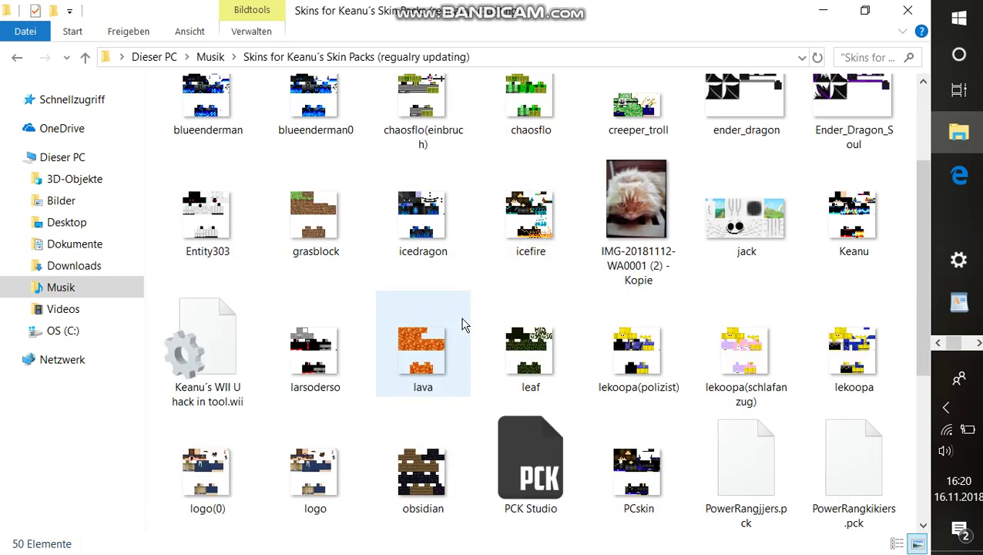
scroll(463, 325, "down", 2)
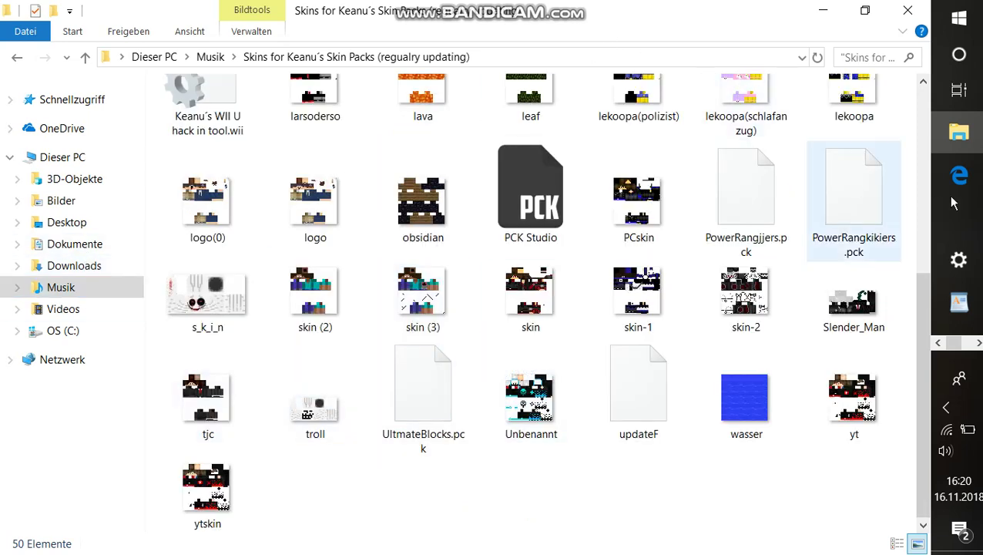
scroll(657, 337, "up", 5)
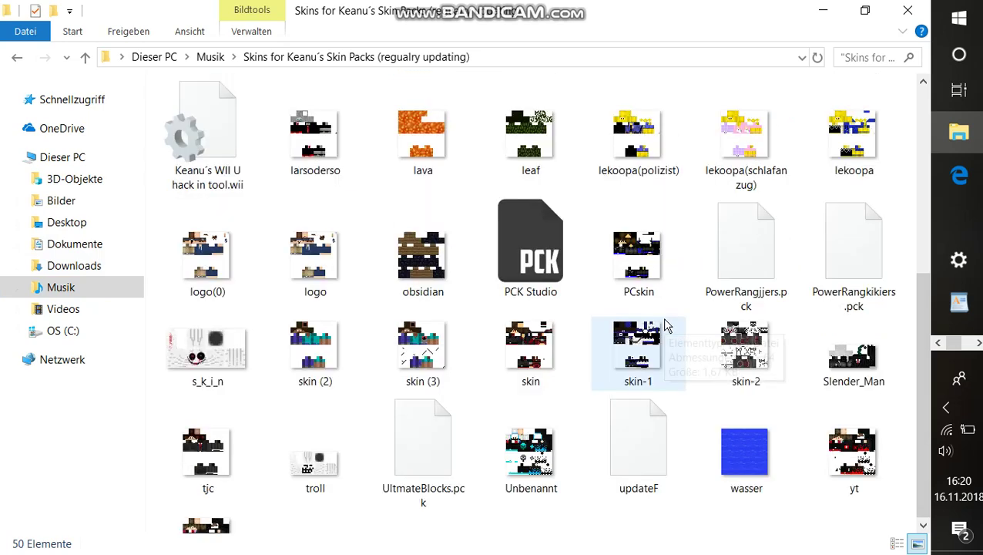
left_click(86, 265)
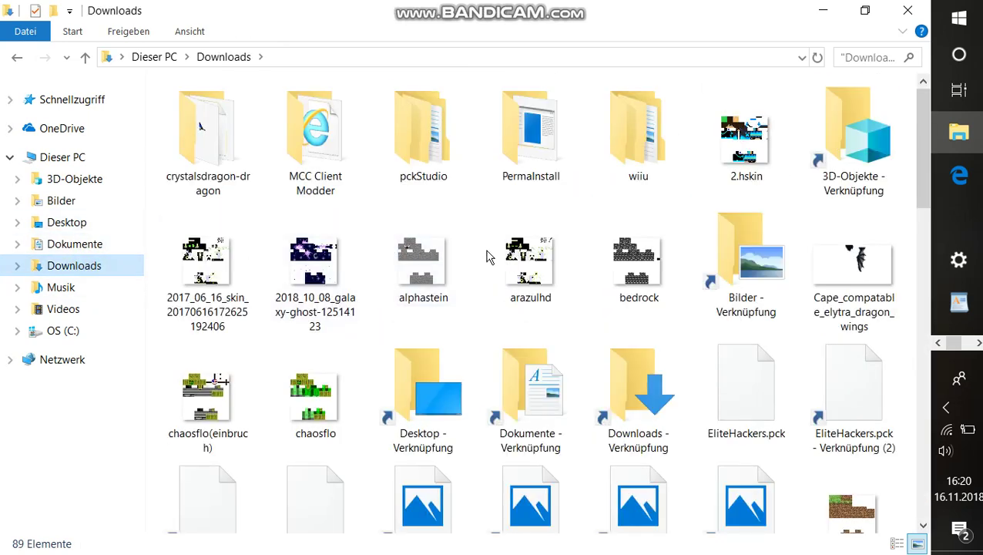
Examine the remaining skin textures and pack files in the Downloads folder and close the File Explorer window.
scroll(518, 279, "down", 3)
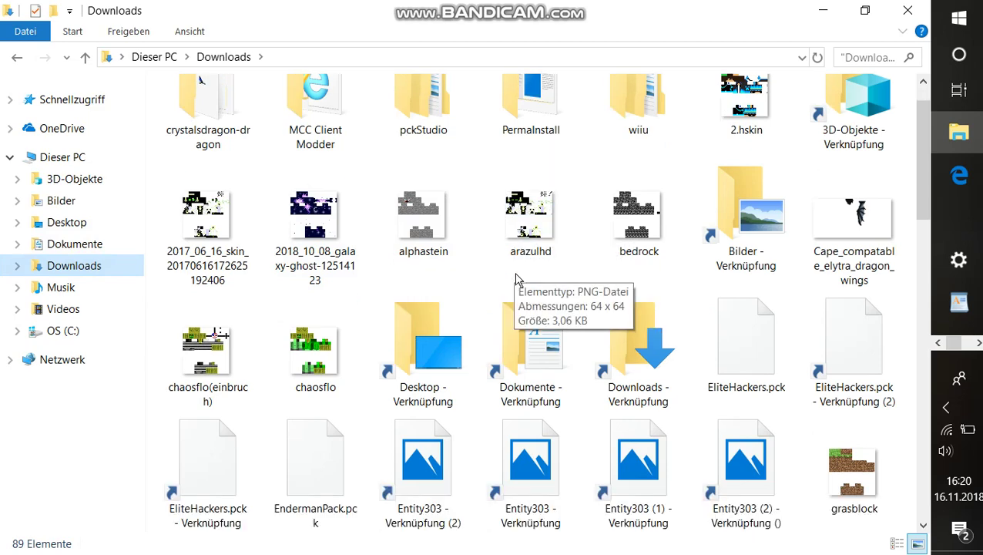
scroll(517, 279, "up", 3)
scroll(517, 279, "down", 3)
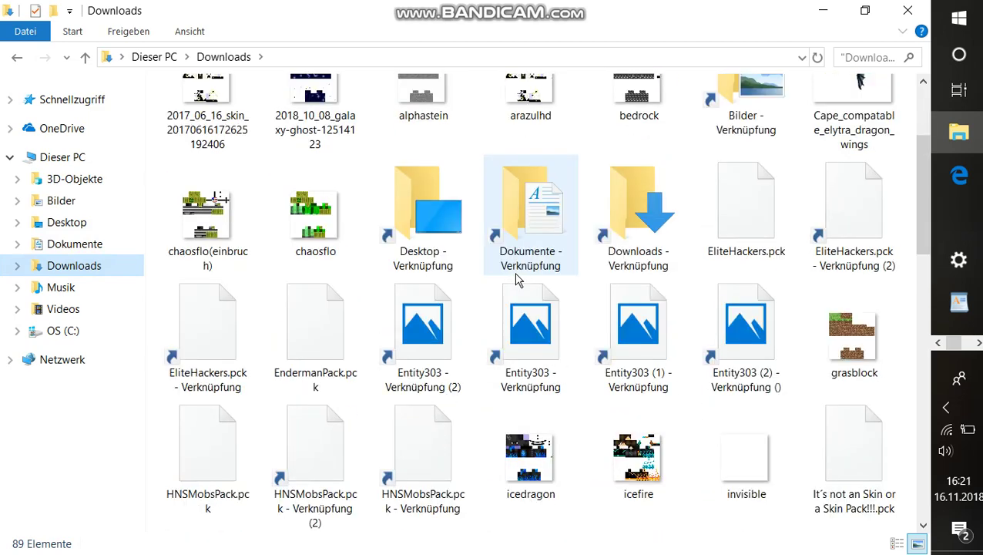
scroll(518, 279, "down", 1)
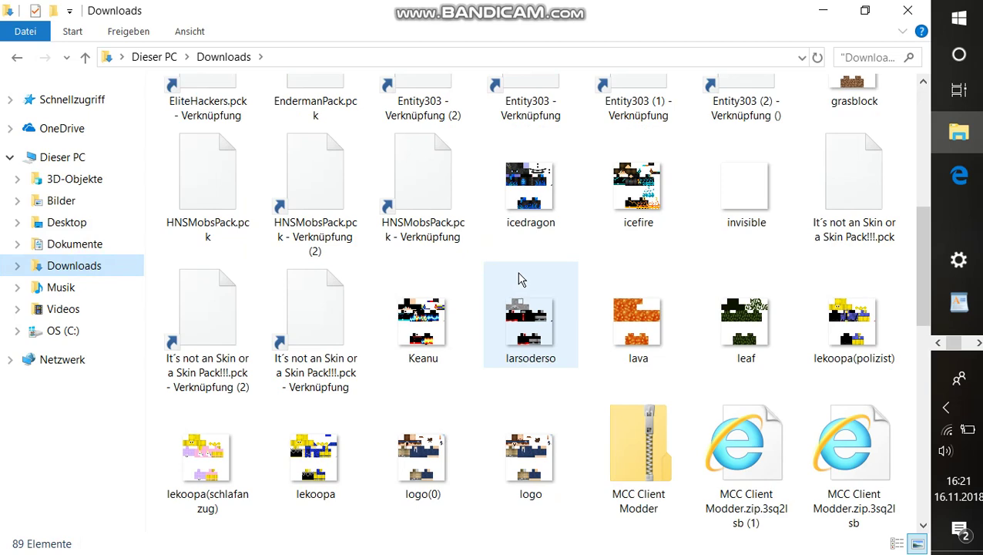
scroll(518, 279, "down", 3)
scroll(518, 279, "down", 3)
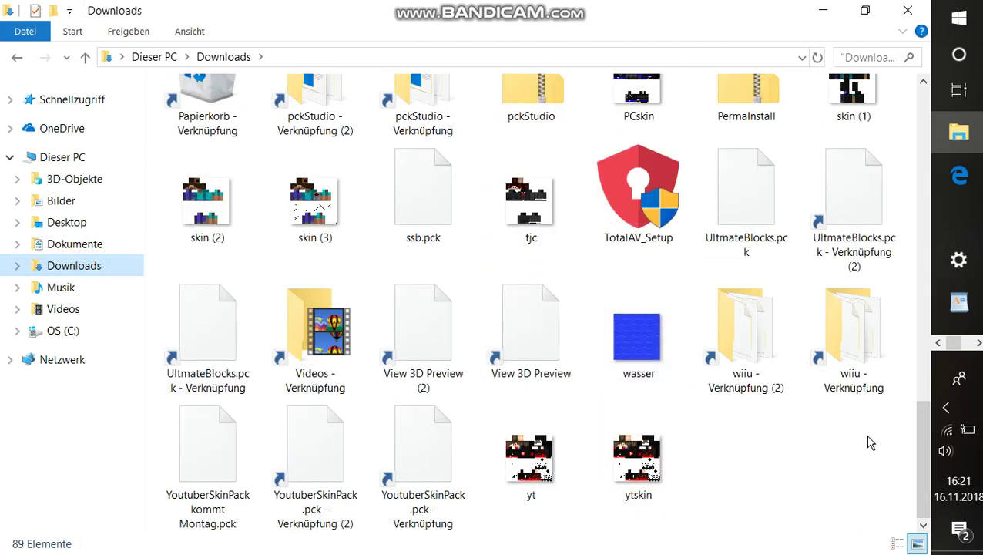
left_click(908, 10)
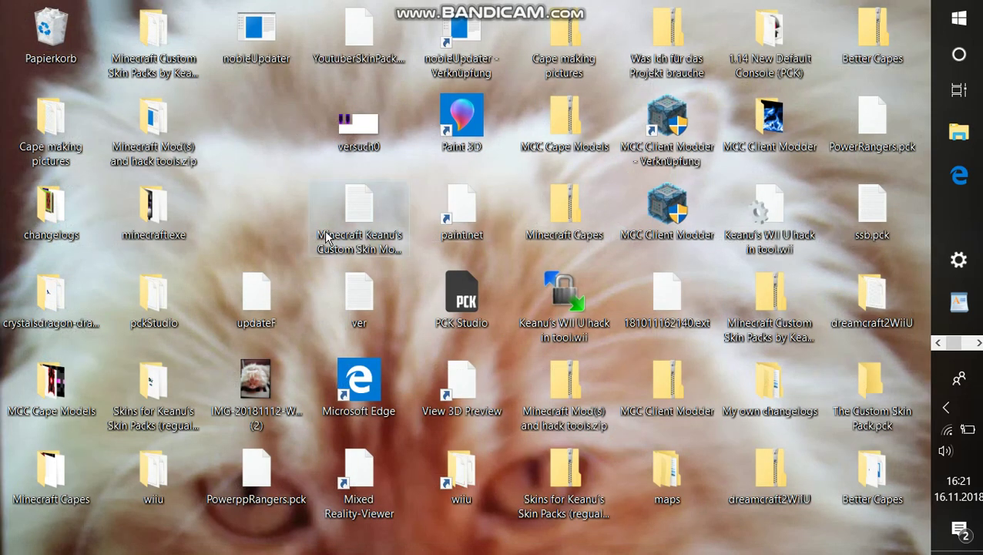
scroll(958, 215, "down", 3)
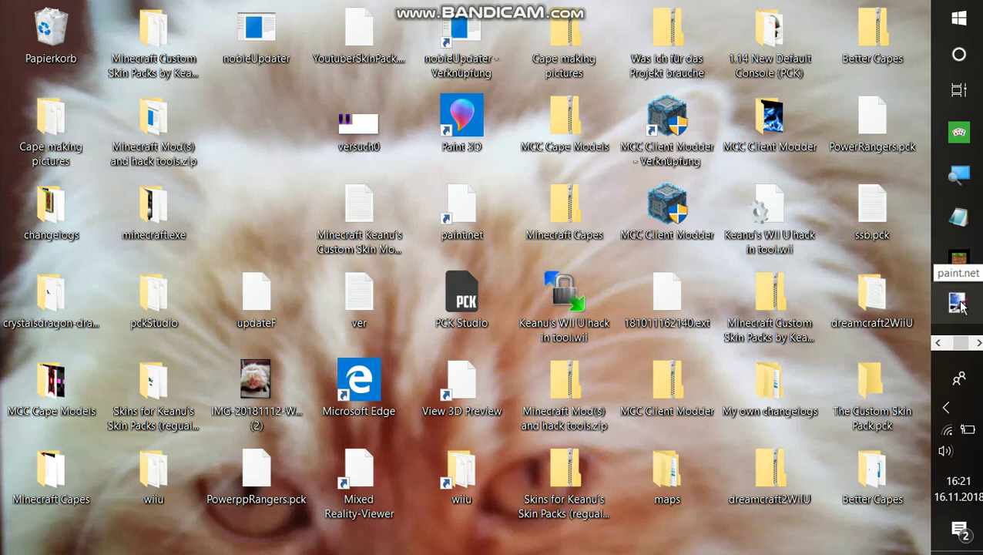
left_click(939, 344)
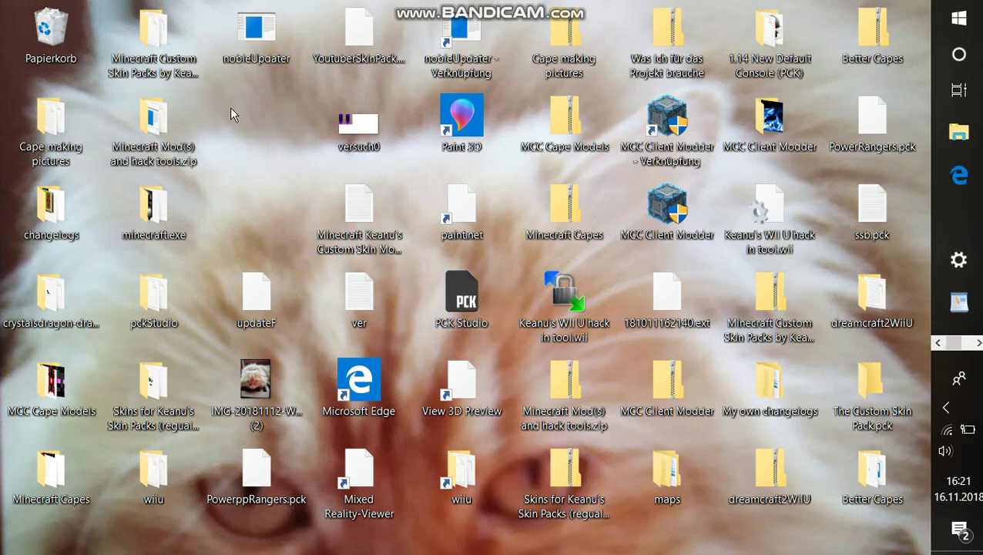